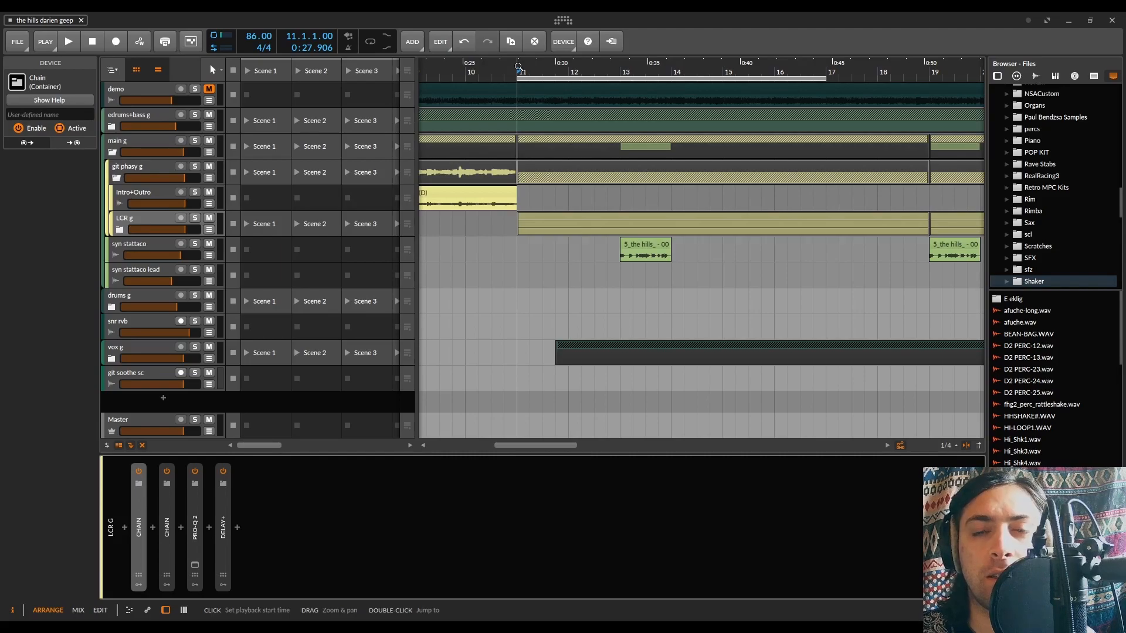
Play the arrangement from bar 11 with the git phasy g group track selected
click(126, 167)
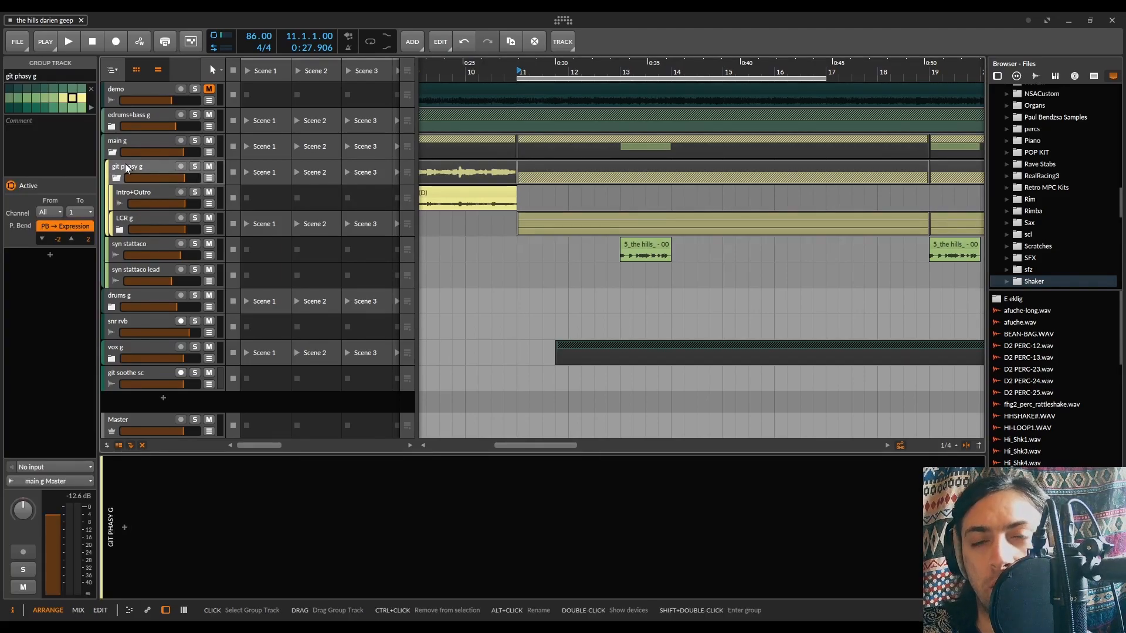
key(space)
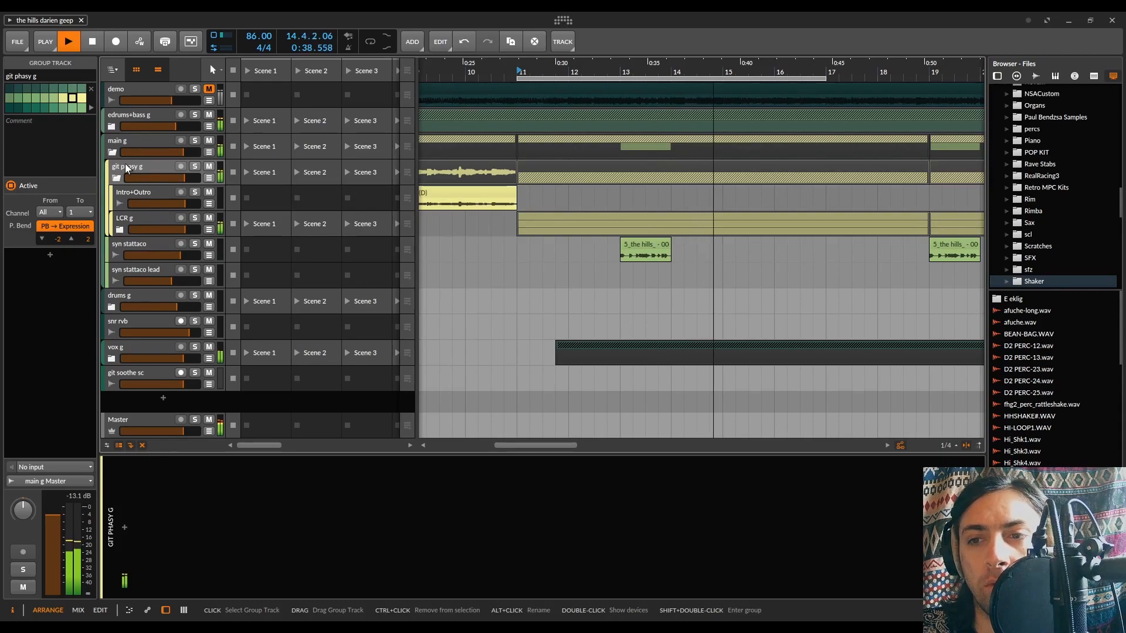
key(space)
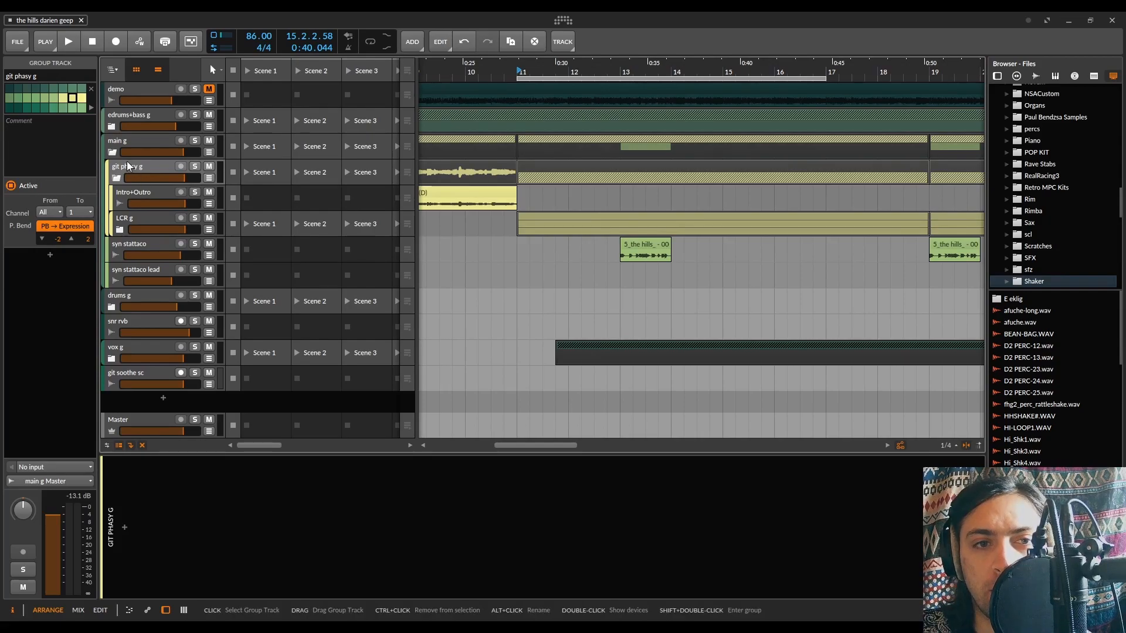
Solo the git phasy g group and play it briefly from bar 11
click(195, 166)
key(space)
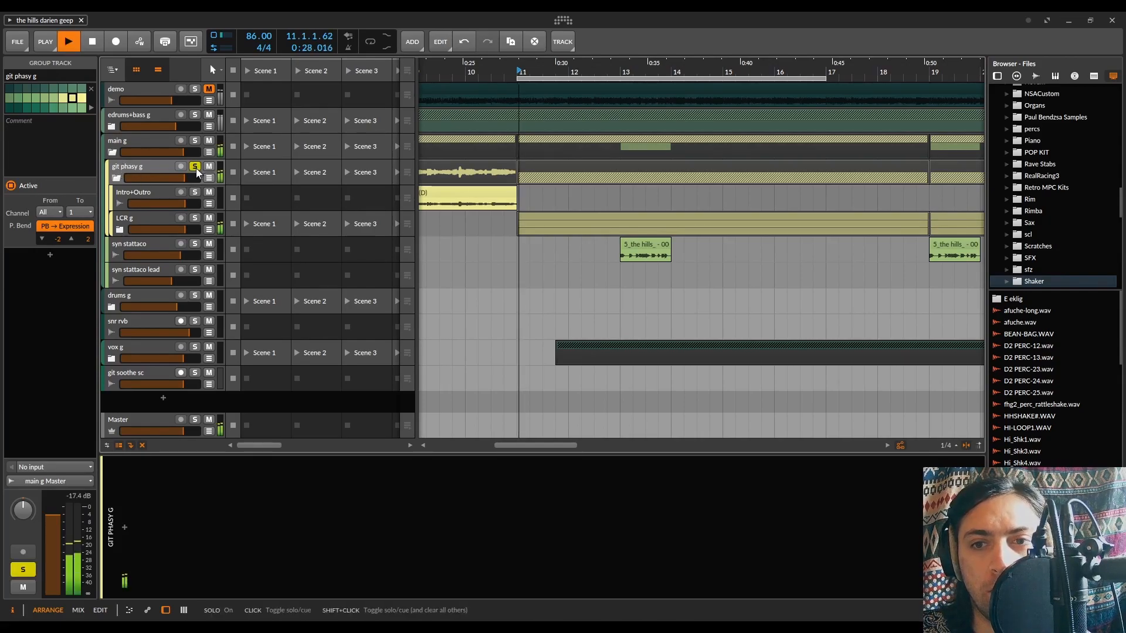
key(space)
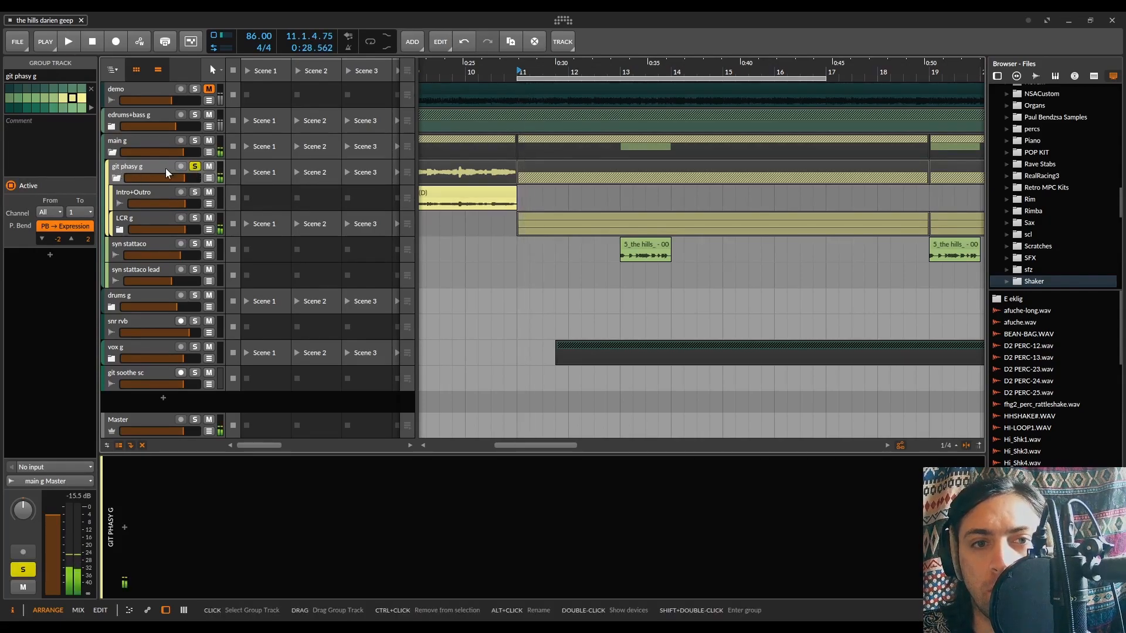
Insert Trackspacer 2.5 on the git phasy g group and move its window clear of the device chain
click(125, 524)
text(tracksa)
key(BackSpace)
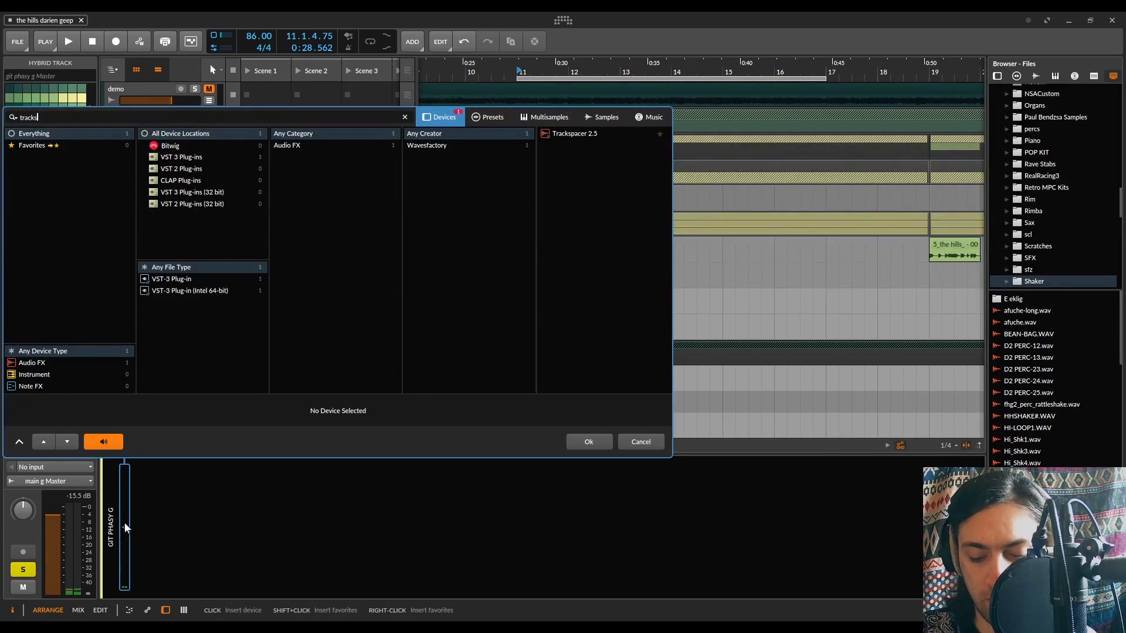
text(p)
double_click(574, 136)
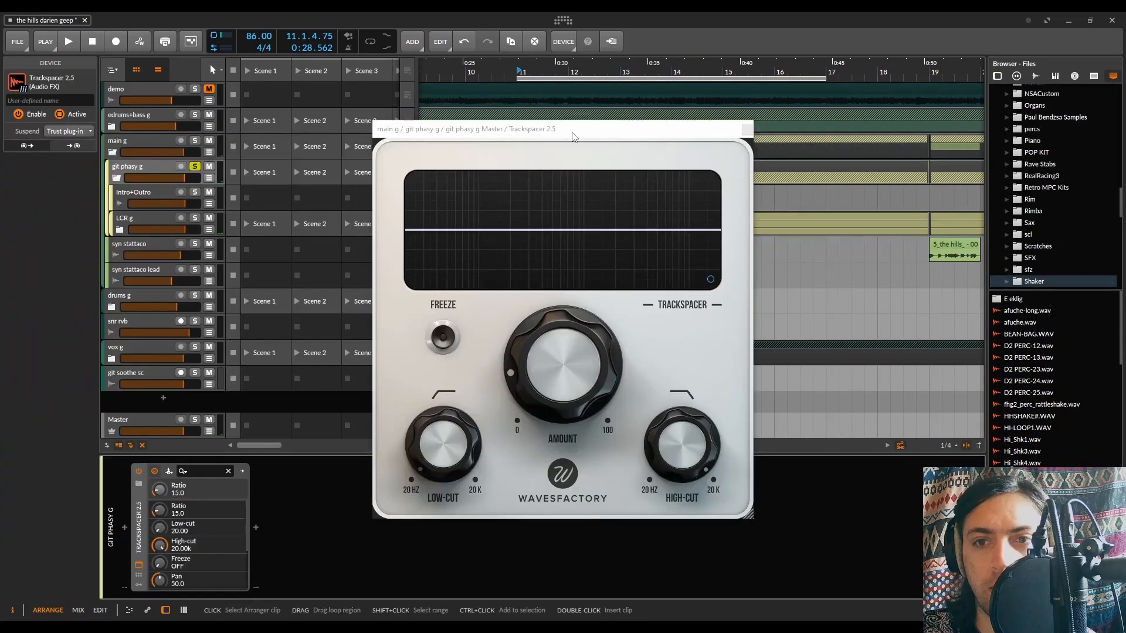
drag(574, 136, 723, 60)
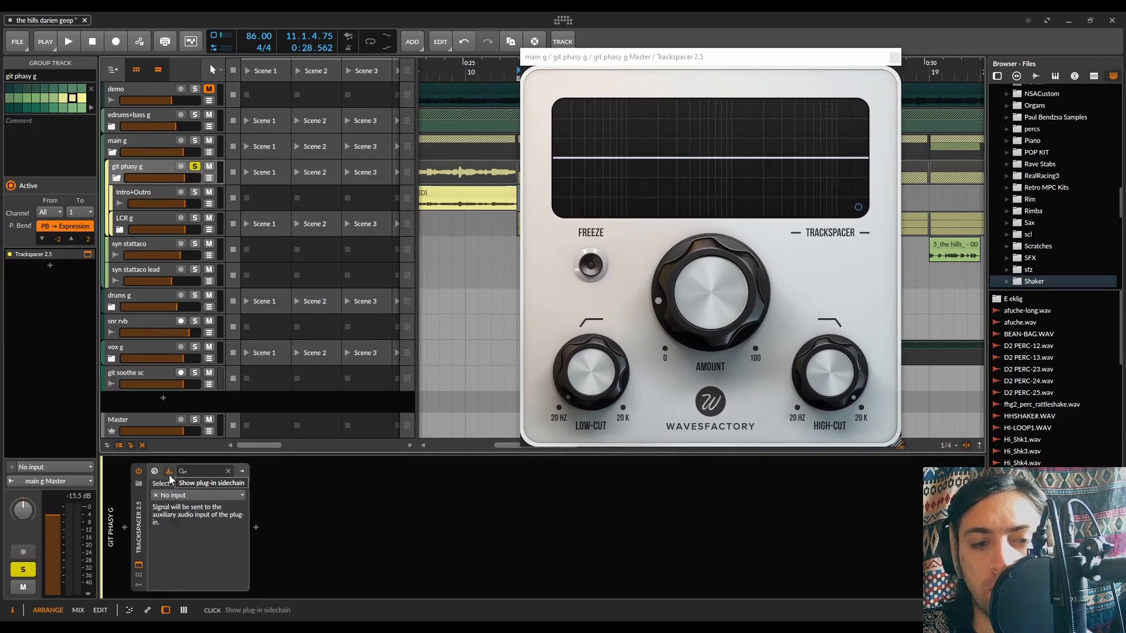
Set Trackspacer's sidechain input to git soothe sc (POST)
click(168, 473)
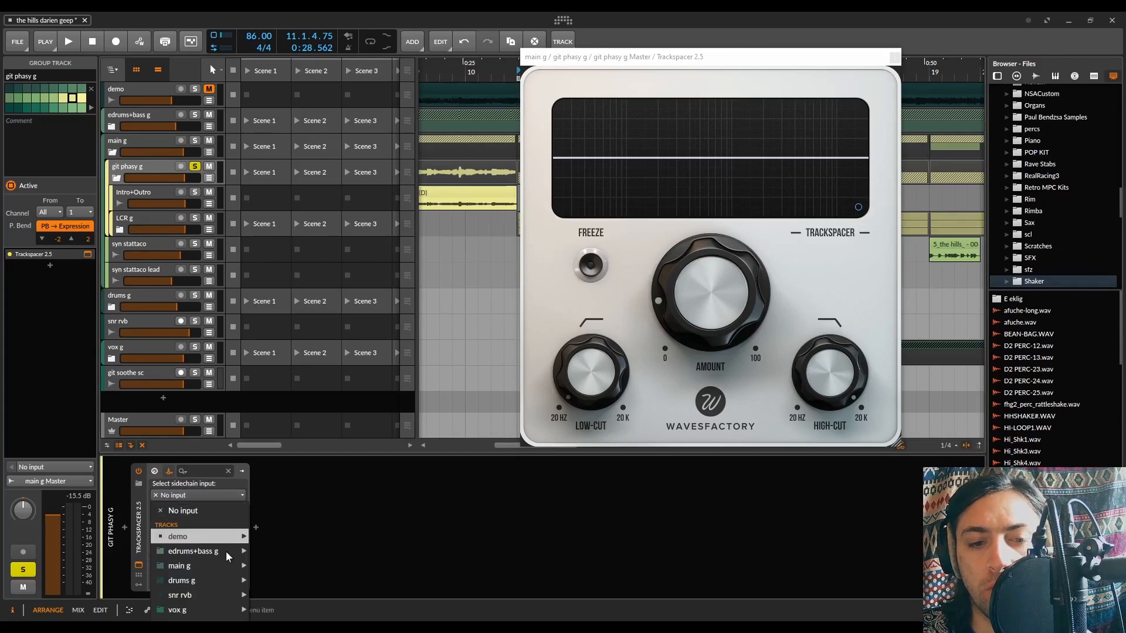
mouse_move(187, 620)
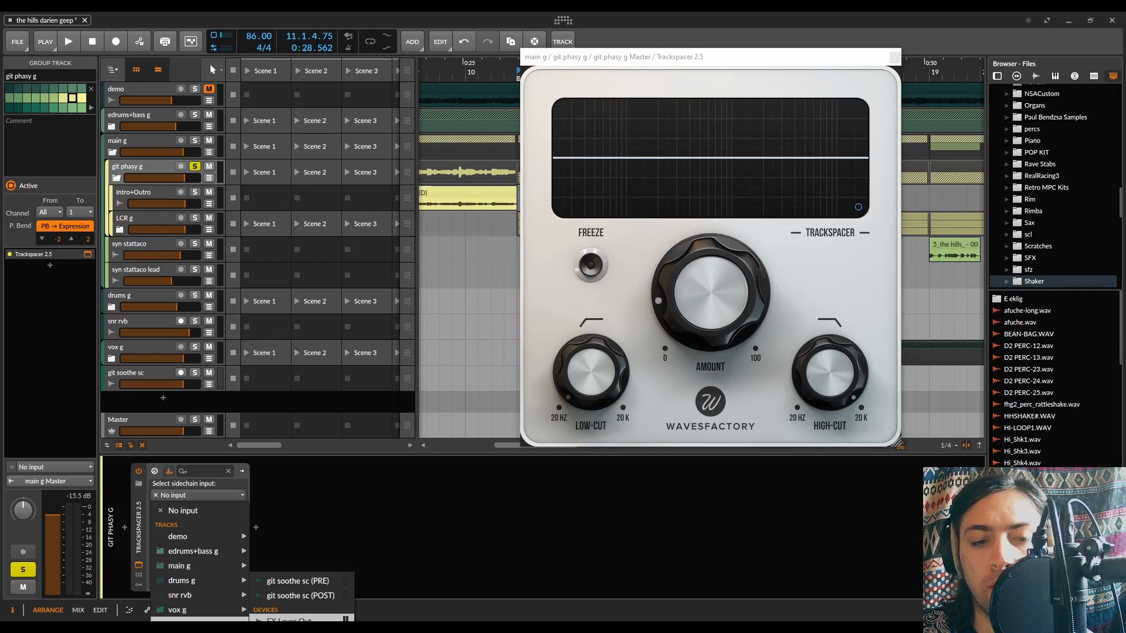
click(317, 599)
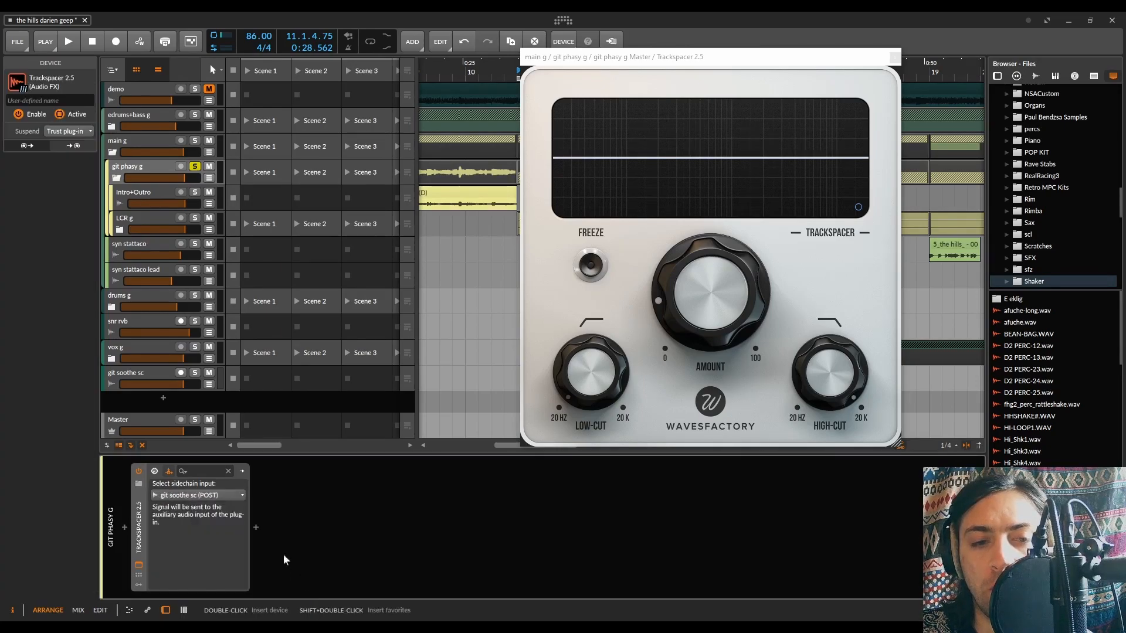
Inspect the git soothe sc track's Vocals, Stattaco and Drums layers, their audio receivers and the track's output routing
click(129, 364)
click(129, 370)
click(136, 511)
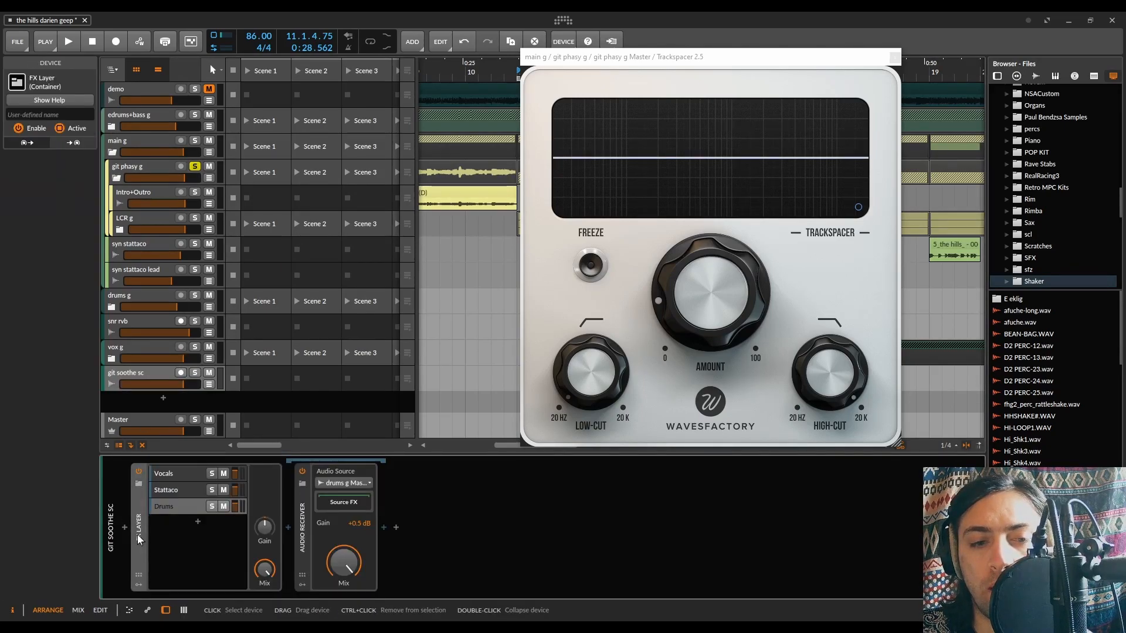
click(164, 474)
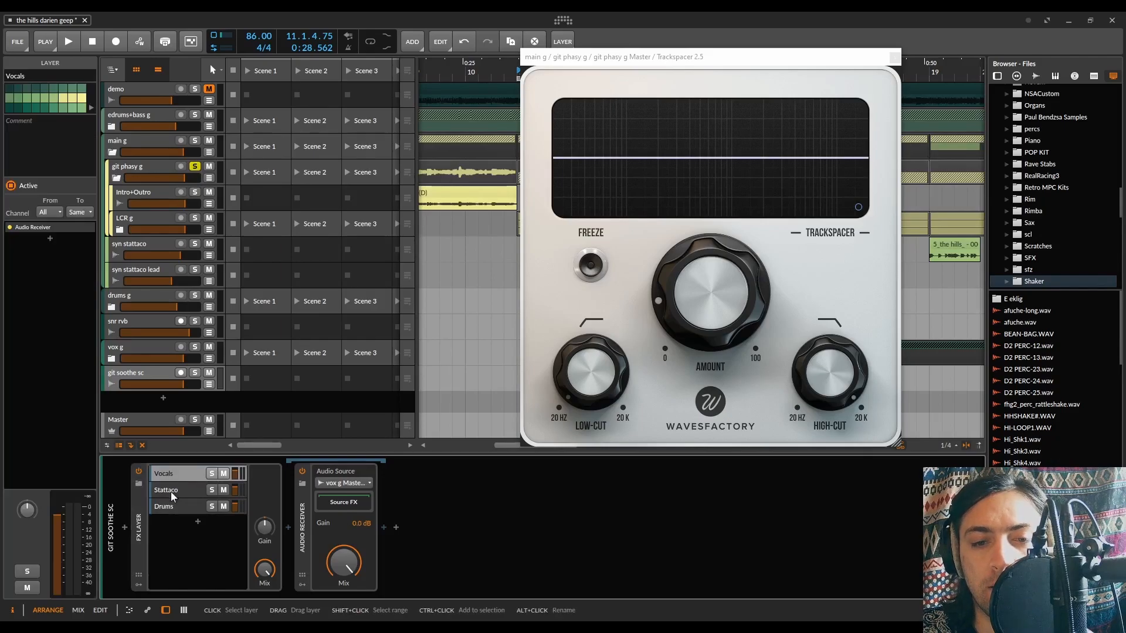
click(173, 491)
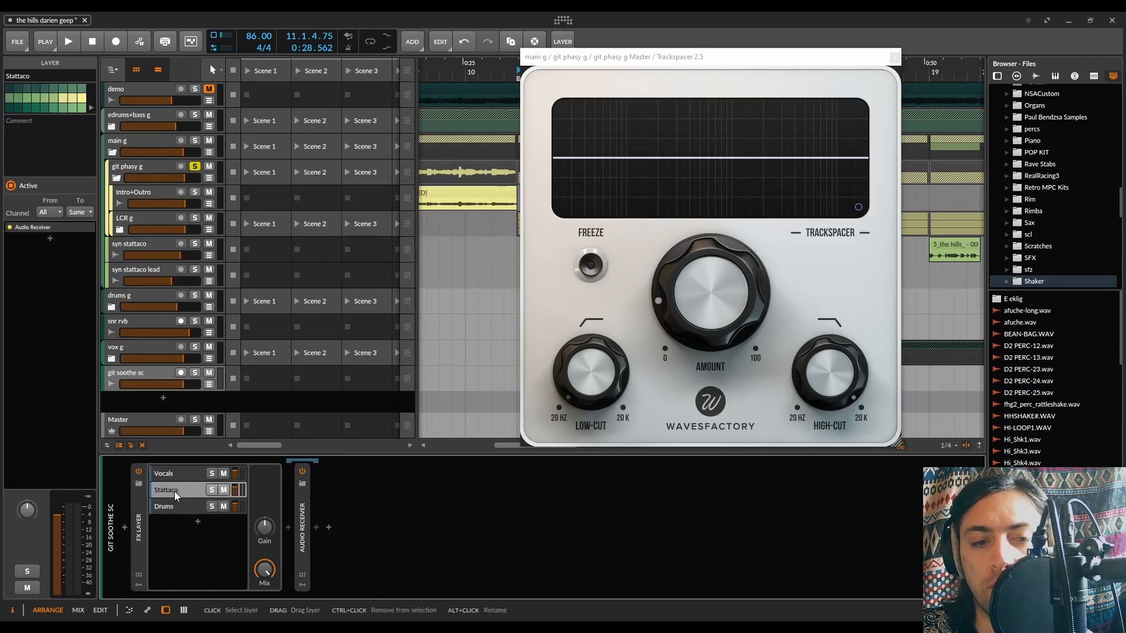
click(305, 508)
click(177, 505)
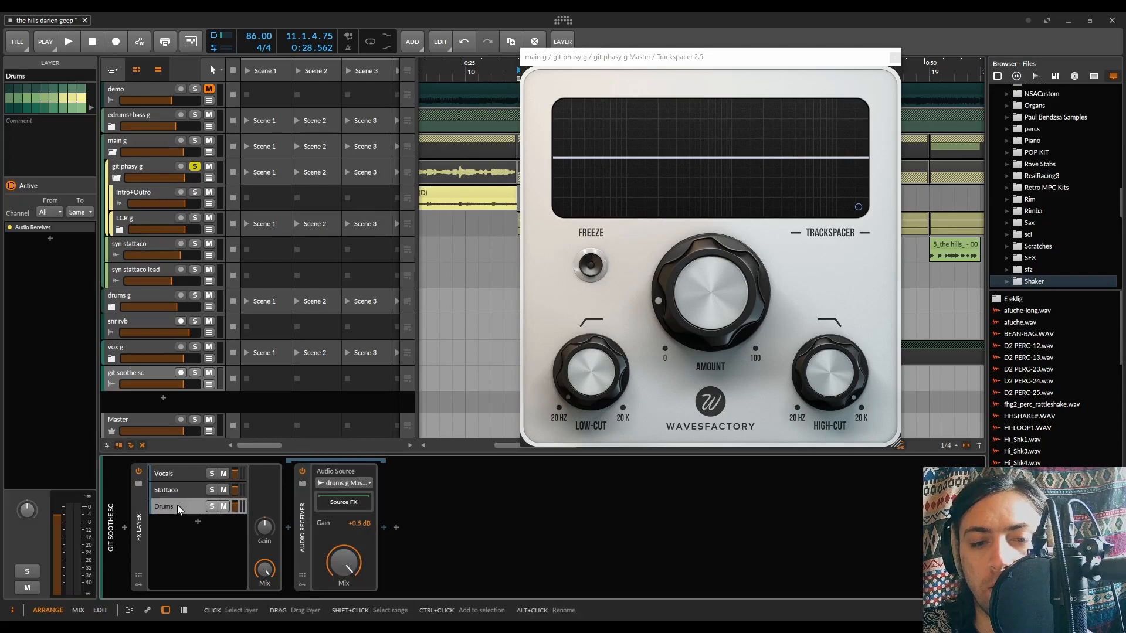
click(304, 512)
click(240, 462)
click(50, 480)
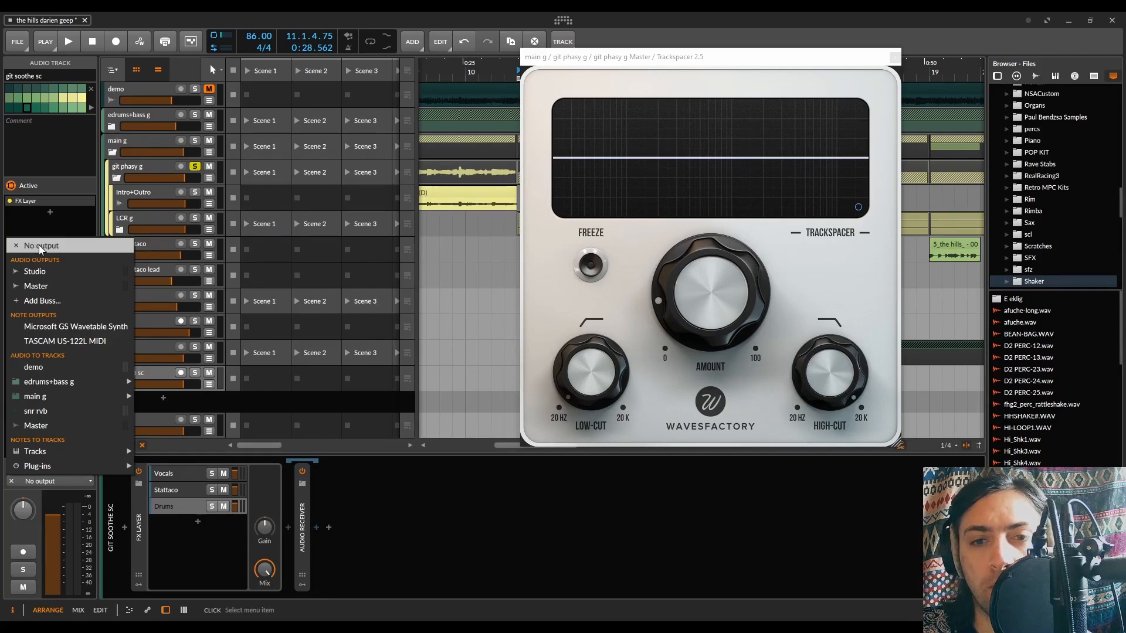
click(12, 224)
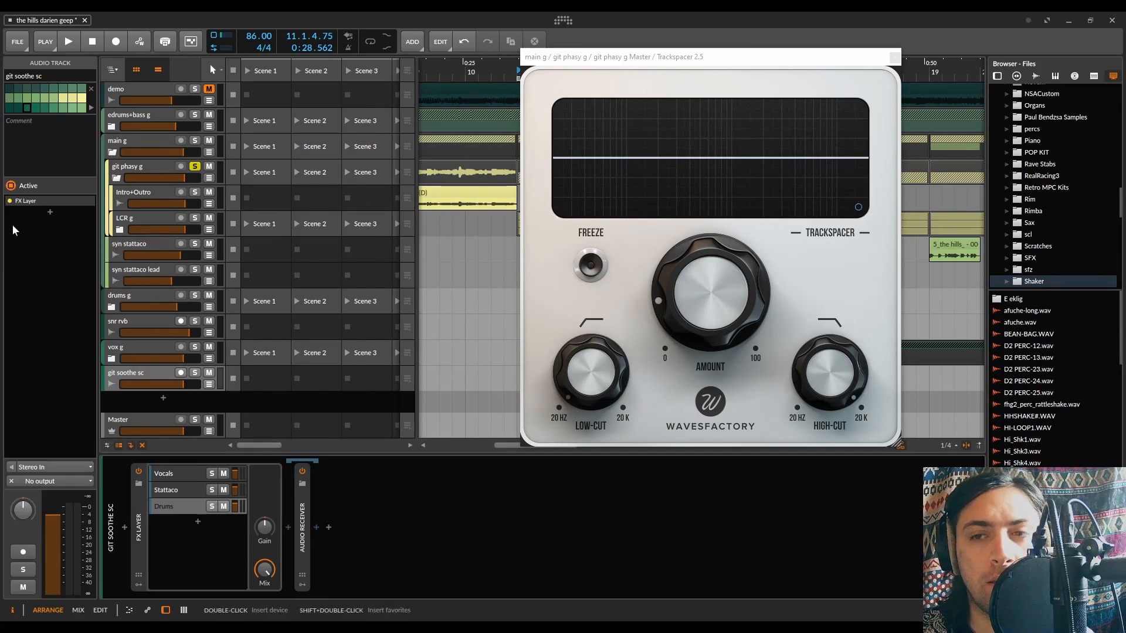
Reselect the git phasy g group and raise Trackspacer's Amount while playing the section
click(132, 166)
drag(677, 61, 646, 170)
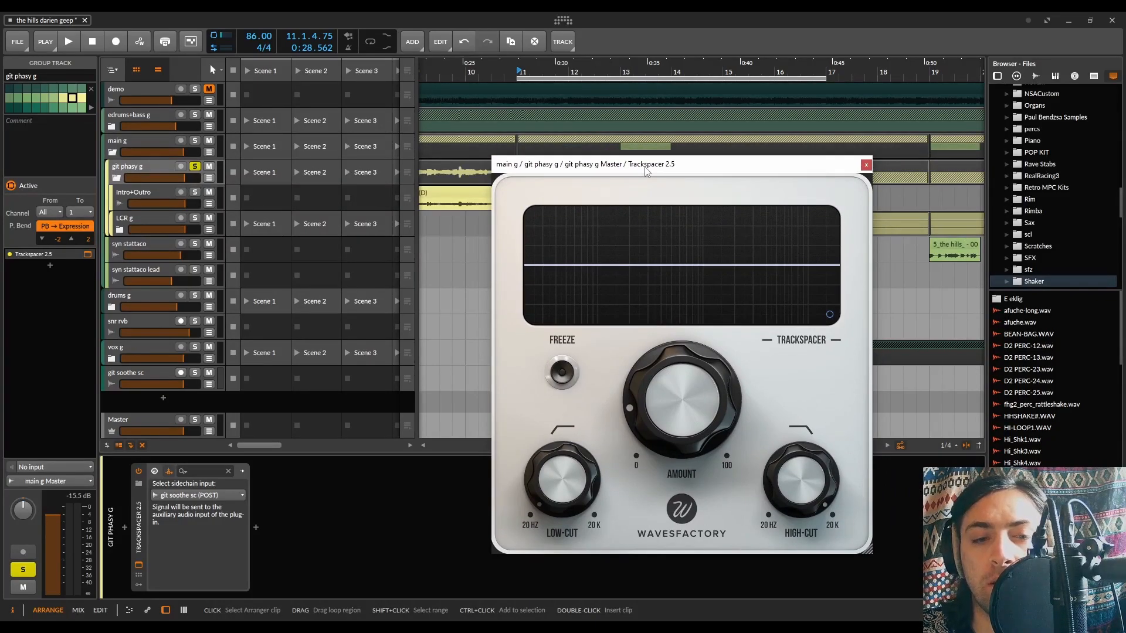
key(space)
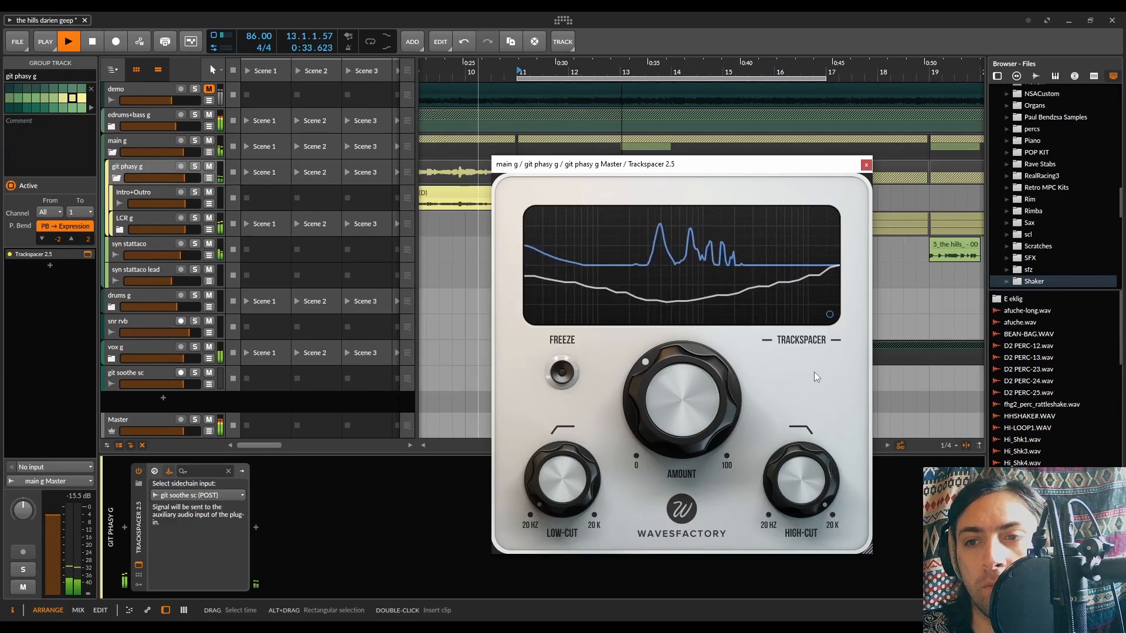
key(space)
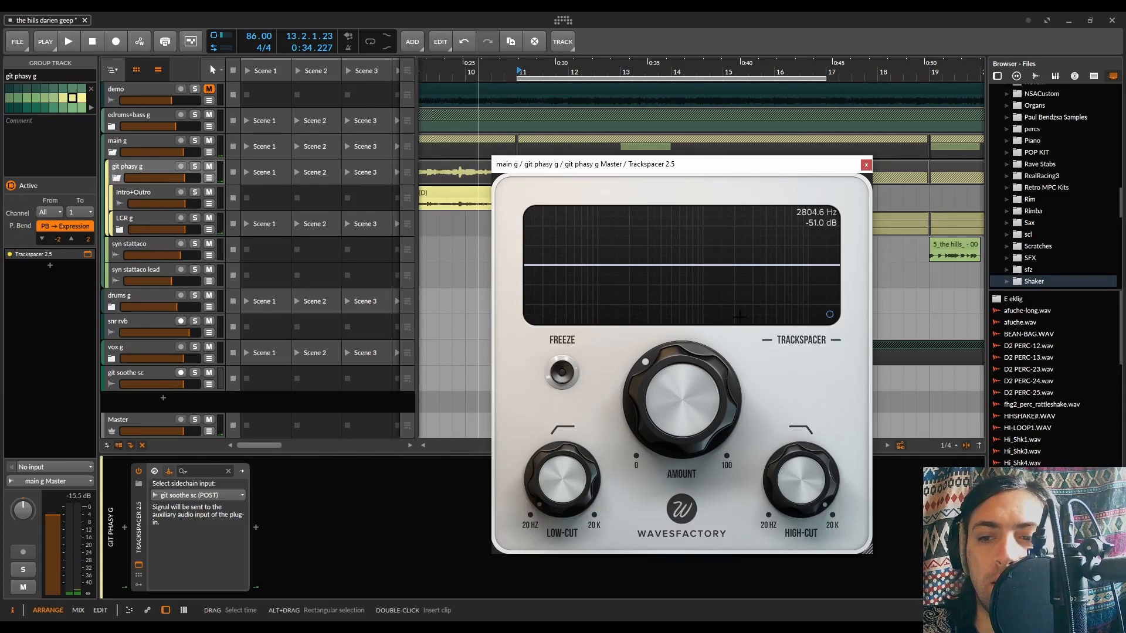
Limit Trackspacer's range with a low-cut of about 129 Hz and a high-cut of 1.12 kHz
drag(562, 502, 563, 439)
drag(801, 471, 804, 588)
mouse_move(557, 520)
mouse_down()
mouse_move(563, 450)
mouse_move(567, 464)
mouse_up()
mouse_move(812, 473)
mouse_down()
mouse_move(815, 444)
mouse_move(812, 456)
mouse_up()
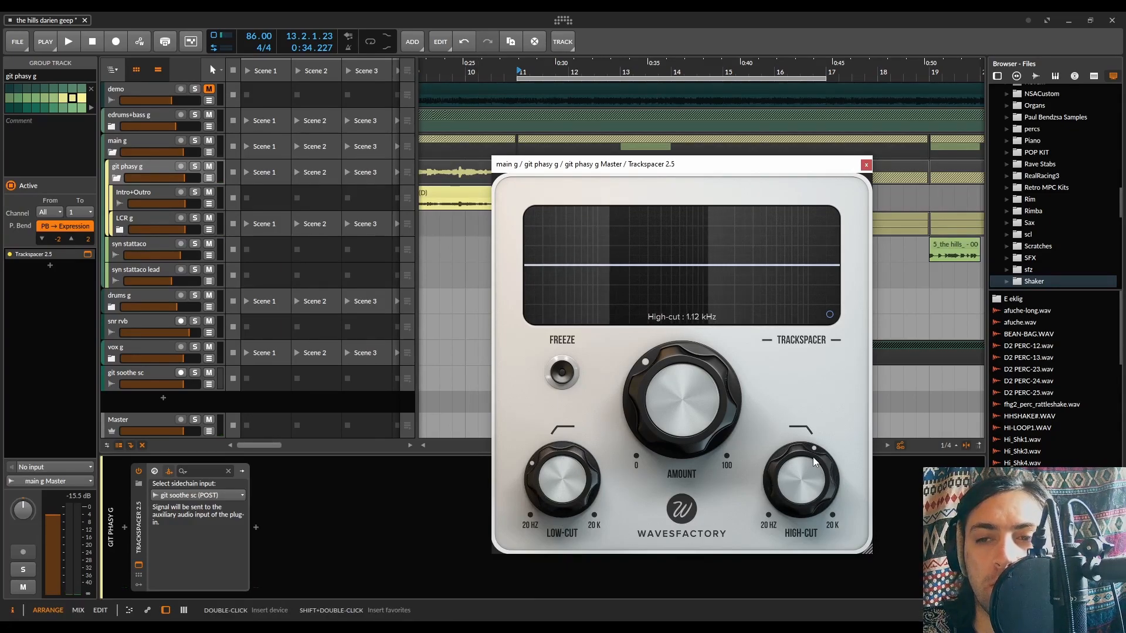
During playback, raise the low-cut slightly, bring the high-cut to about 1.22 kHz and lower the Amount to 12.2 %
key(space)
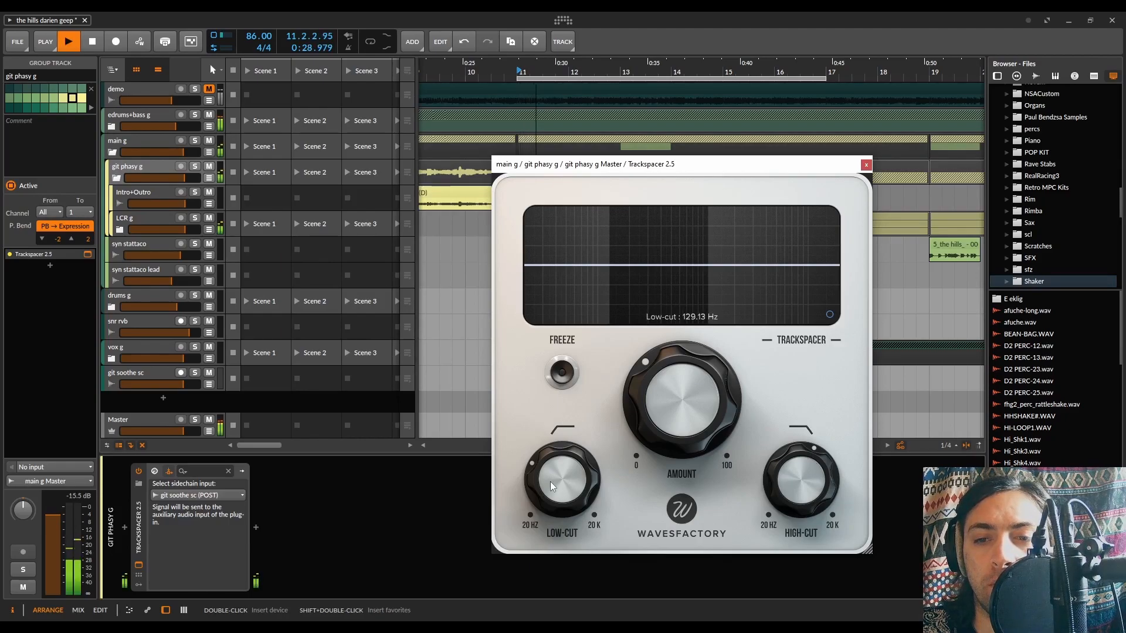
drag(553, 481, 555, 467)
drag(814, 492, 814, 488)
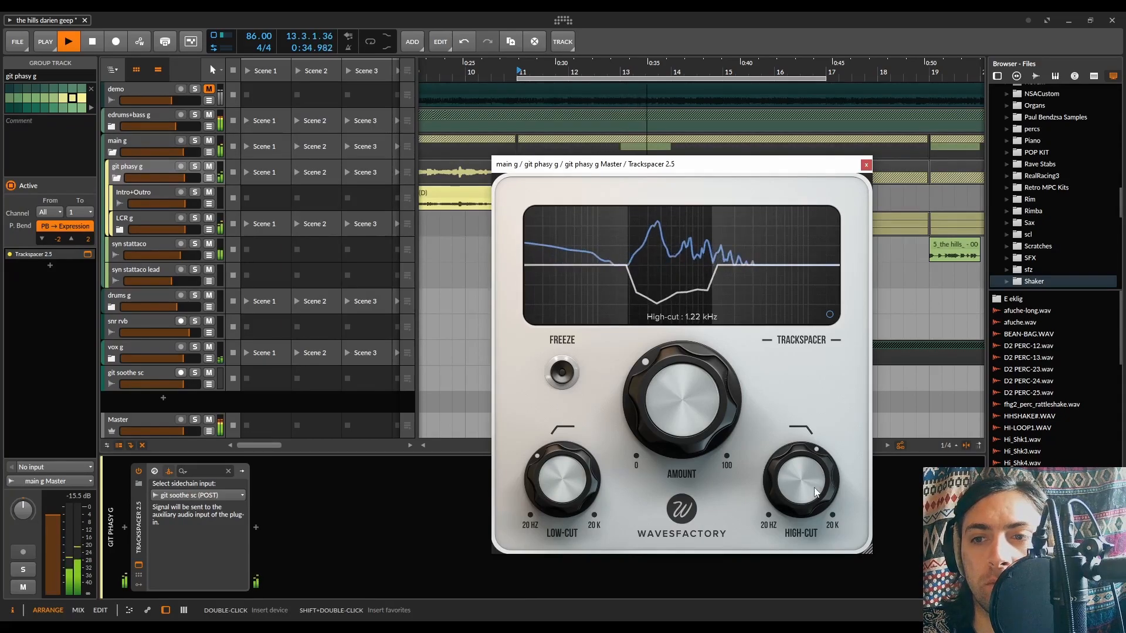
drag(814, 488, 814, 486)
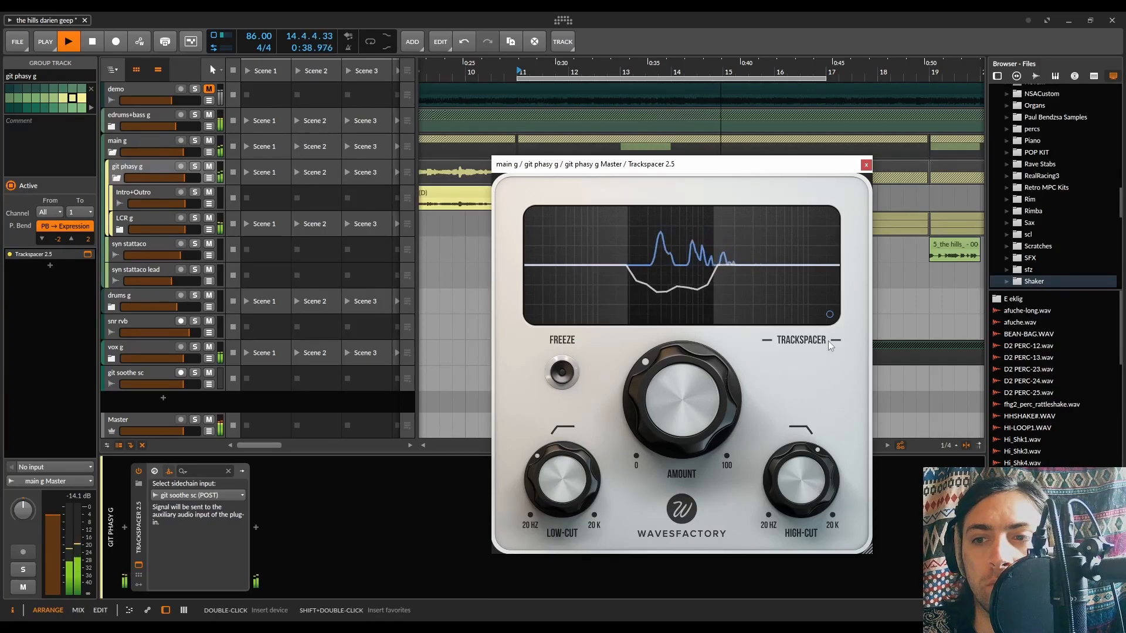
drag(698, 372, 706, 455)
key(space)
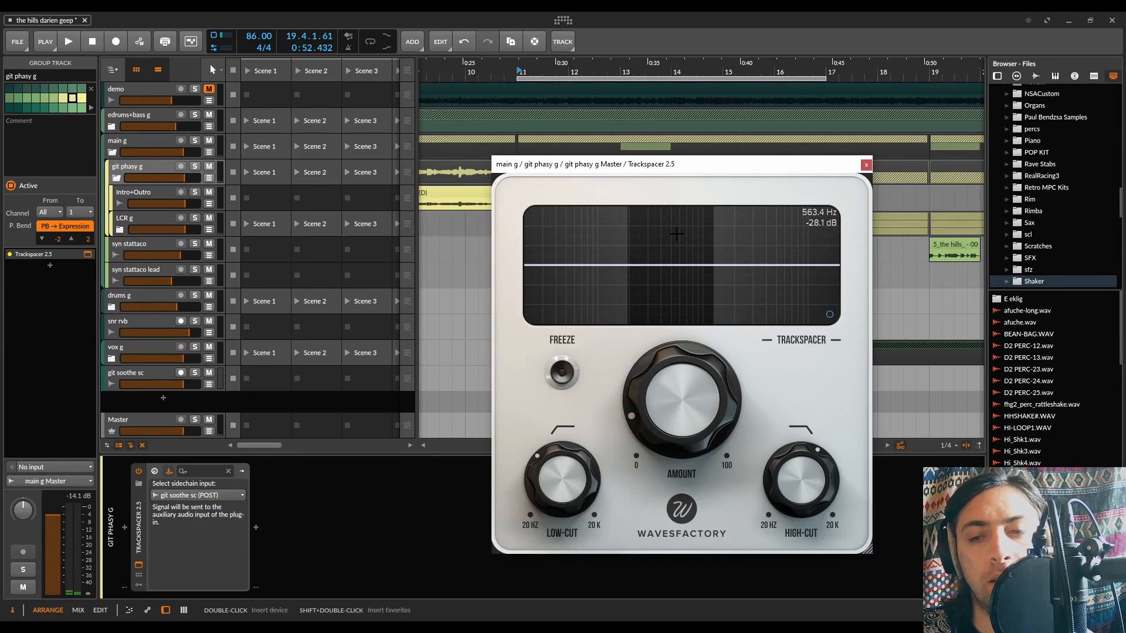
Open Trackspacer's Advanced Panel and switch the processing to M/S during playback
click(830, 314)
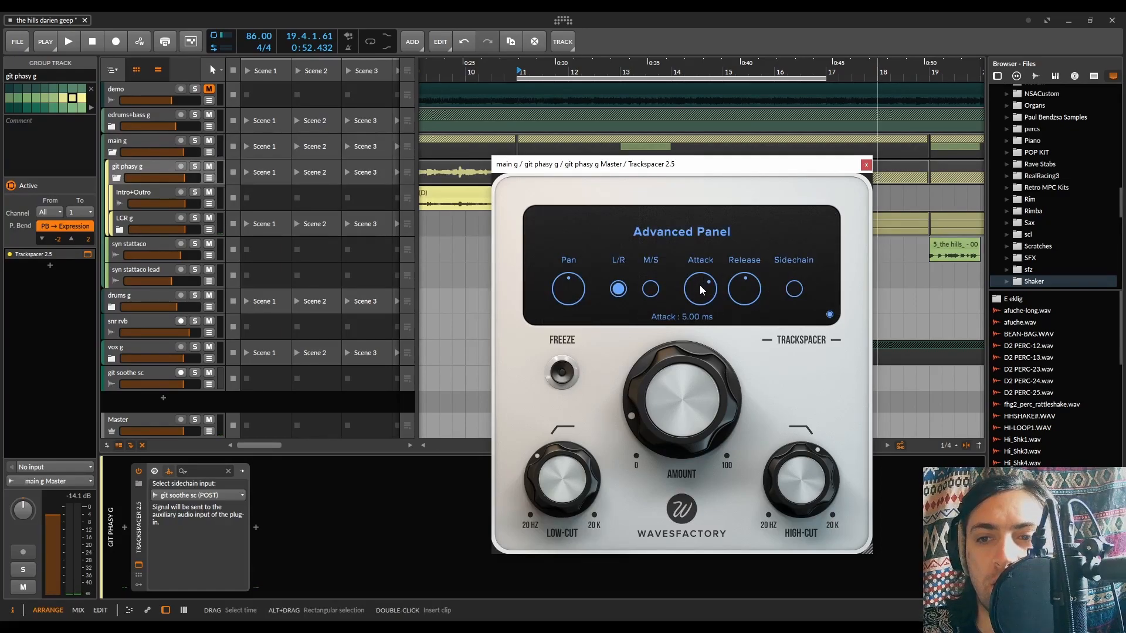
mouse_move(723, 289)
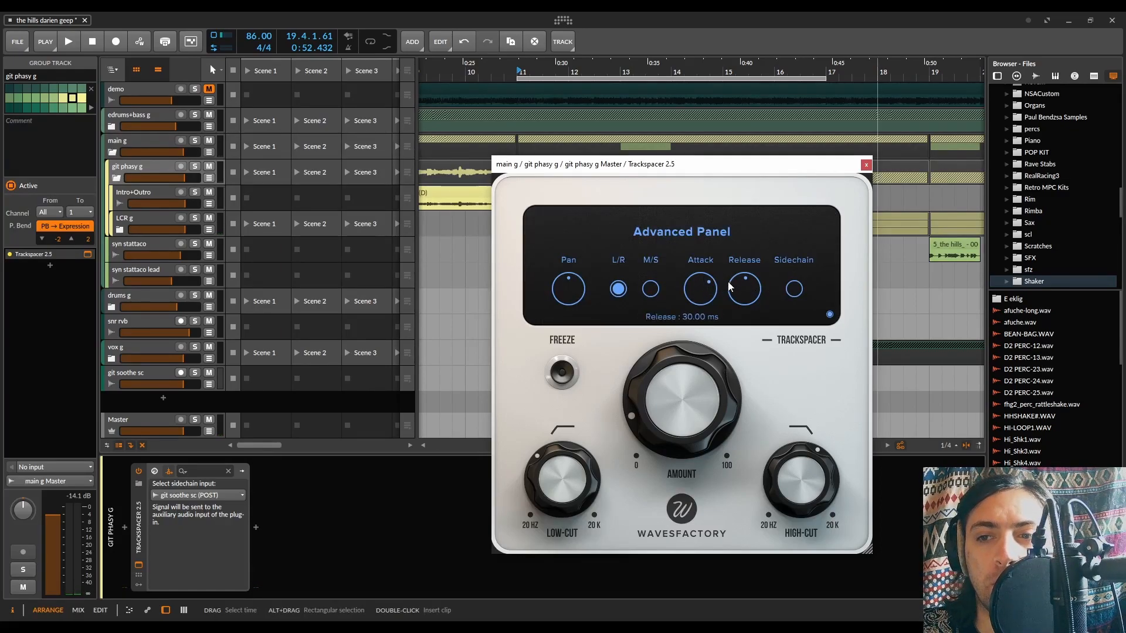
click(829, 315)
click(829, 315)
key(space)
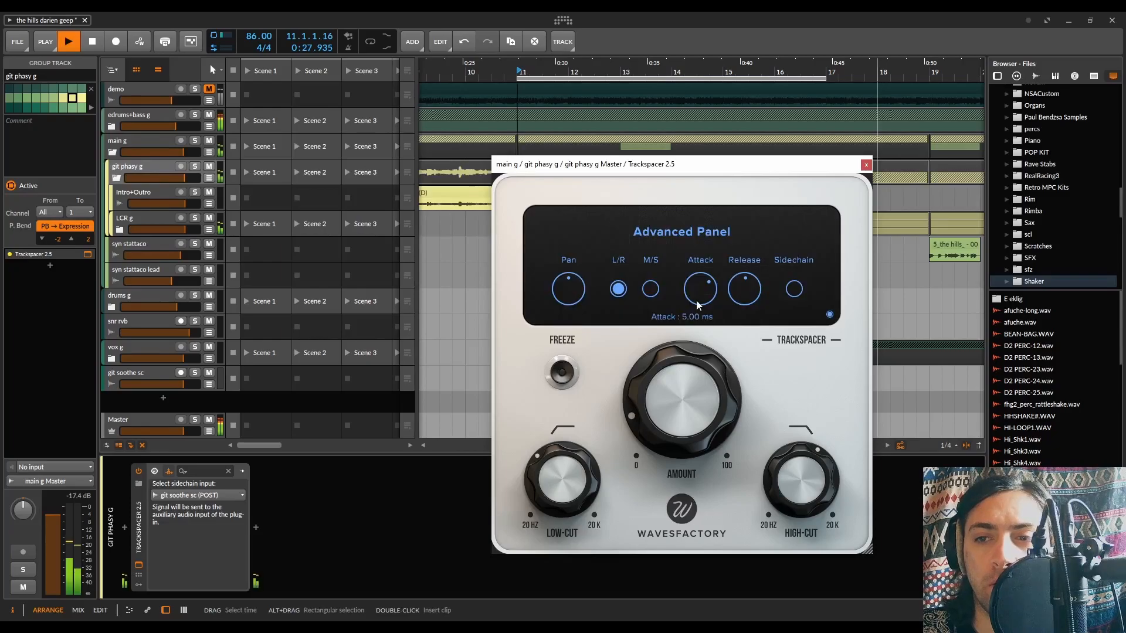
click(650, 288)
Shorten Trackspacer's attack and set its release to about 7.46 ms
drag(698, 300, 697, 369)
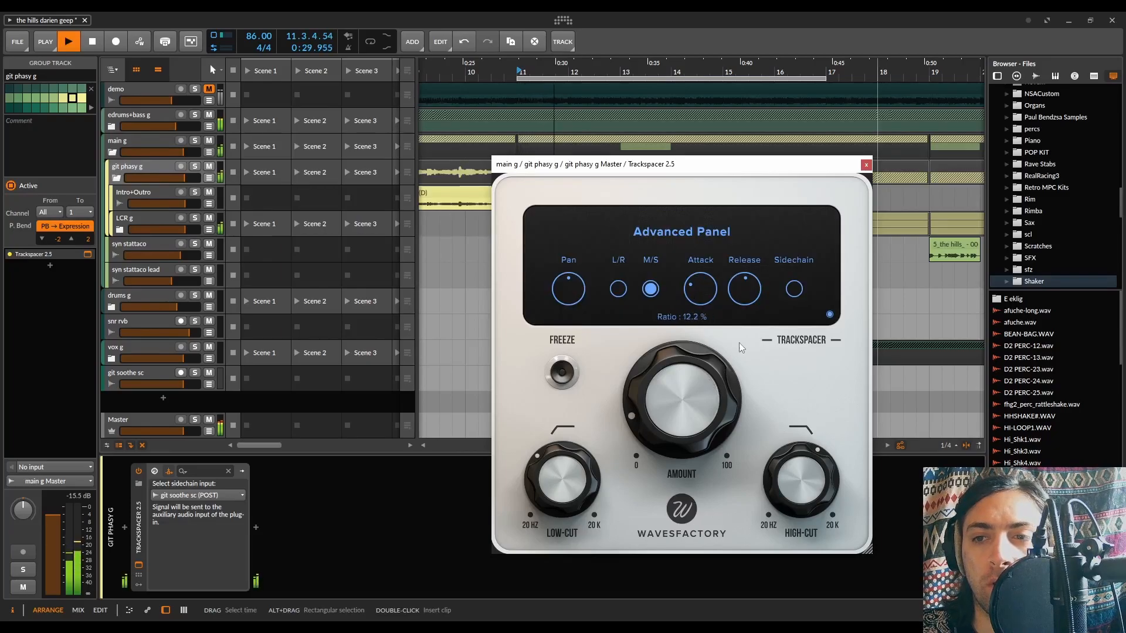
drag(746, 296, 745, 340)
mouse_move(743, 306)
drag(743, 311, 706, 288)
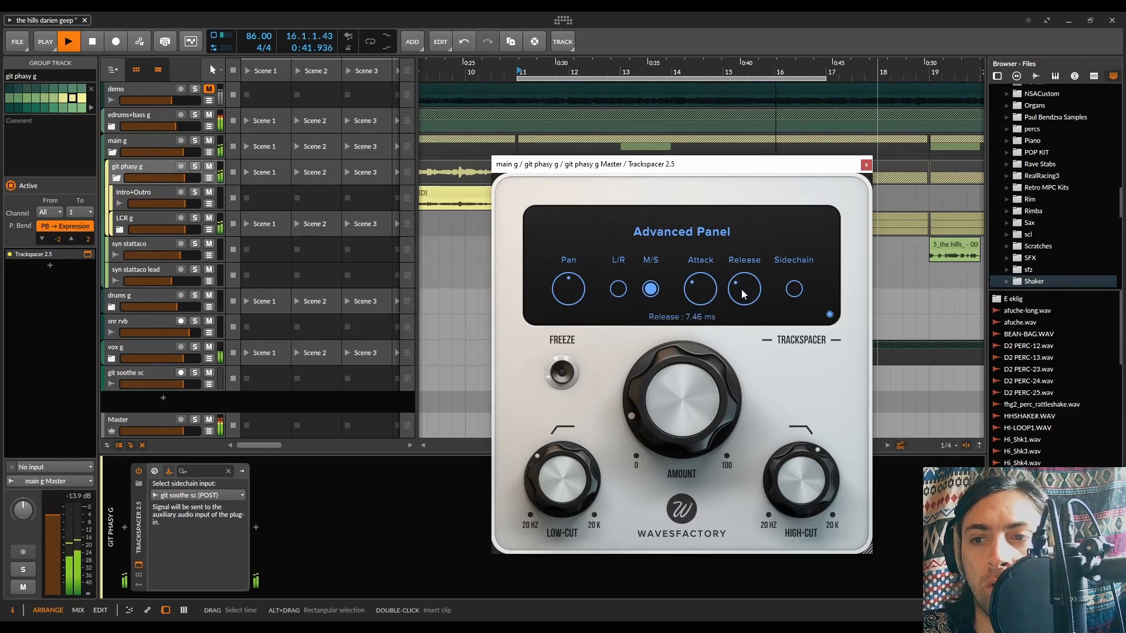
Set Trackspacer's Amount to 11.2 %, return to the spectrum display and stop playback
mouse_move(707, 388)
drag(706, 385, 706, 385)
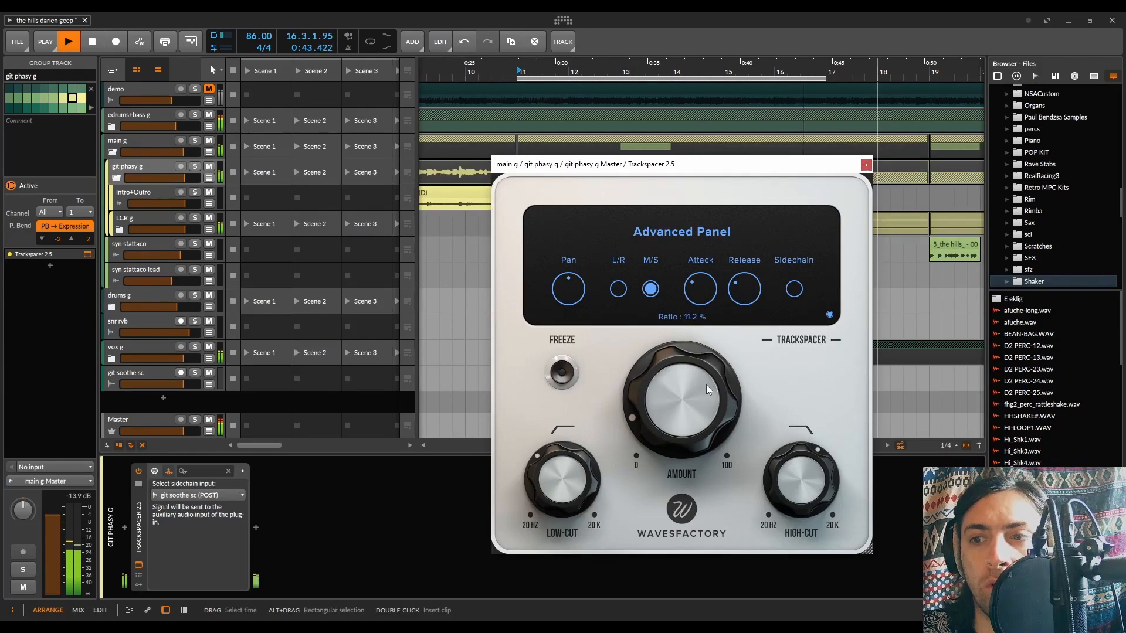
click(830, 315)
key(space)
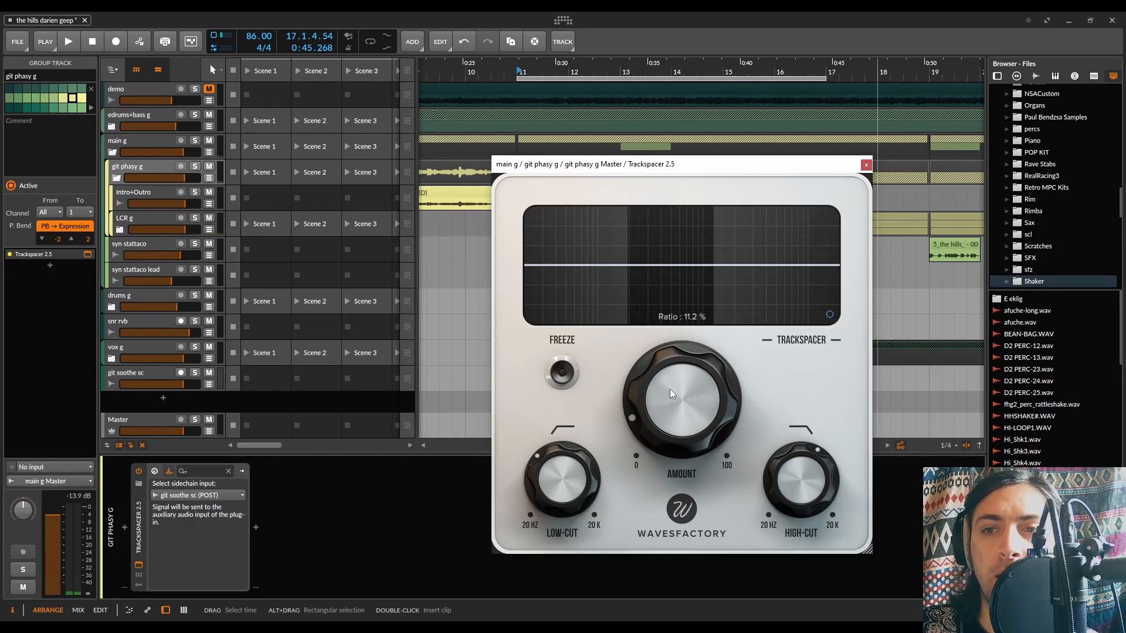
Close the Trackspacer window and collapse the device in the git phasy g chain
drag(662, 166, 662, 93)
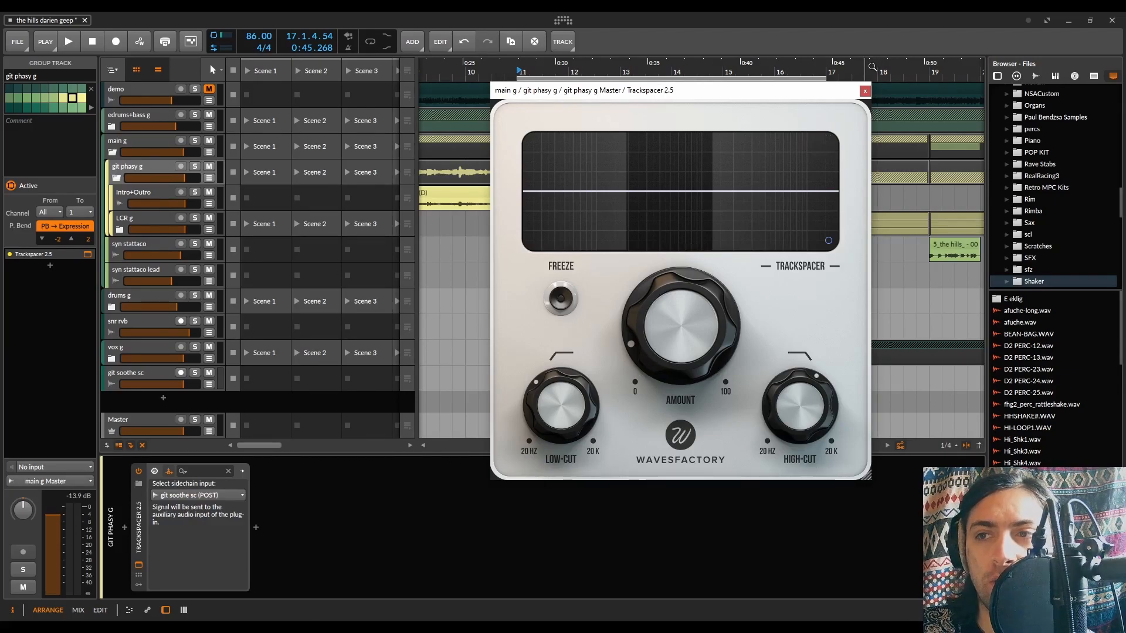
click(139, 565)
click(139, 530)
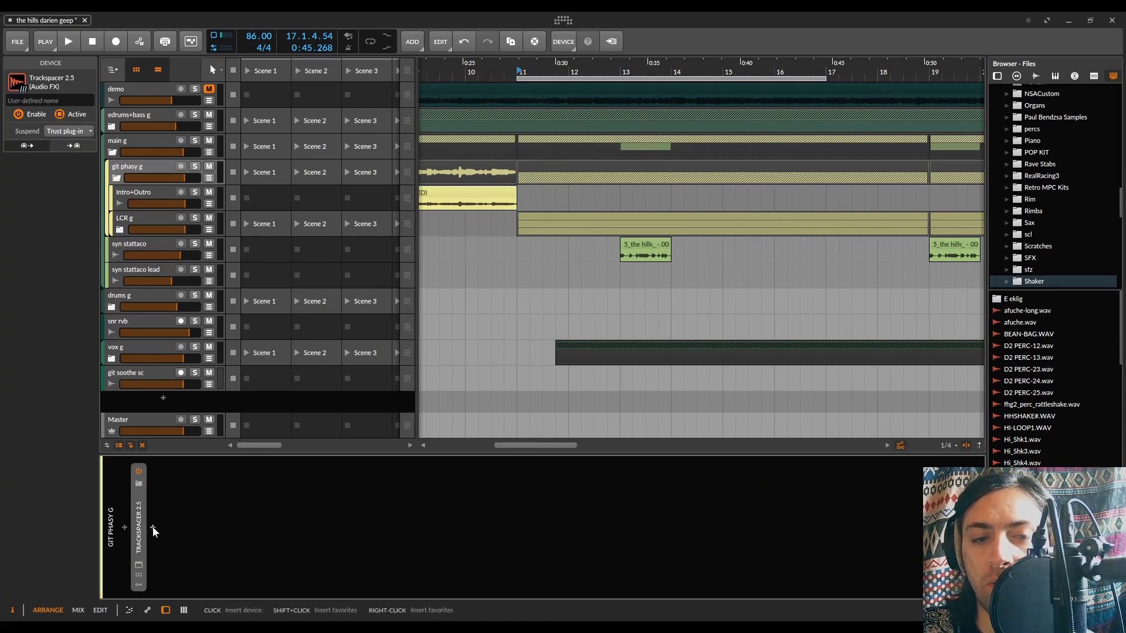
Insert the soothe2 plug-in after Trackspacer on the git phasy g group
click(152, 526)
text(sooth)
double_click(564, 134)
Route git soothe sc (POST) into soothe2 as its sidechain input and enable the plug-in's sidechain
click(197, 471)
click(212, 496)
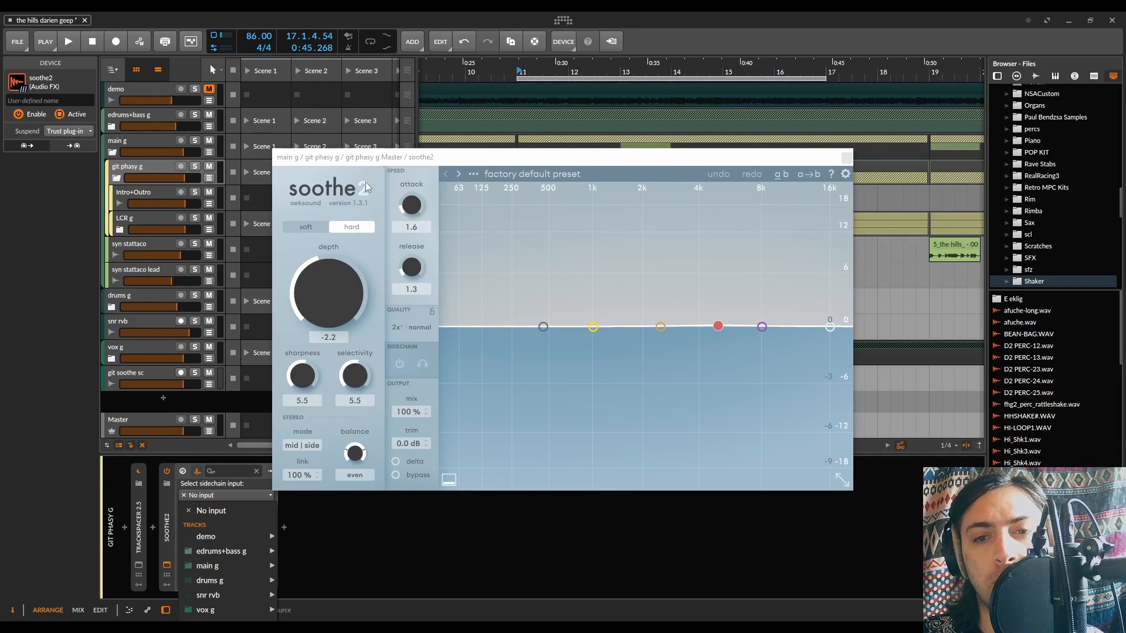
mouse_move(242, 619)
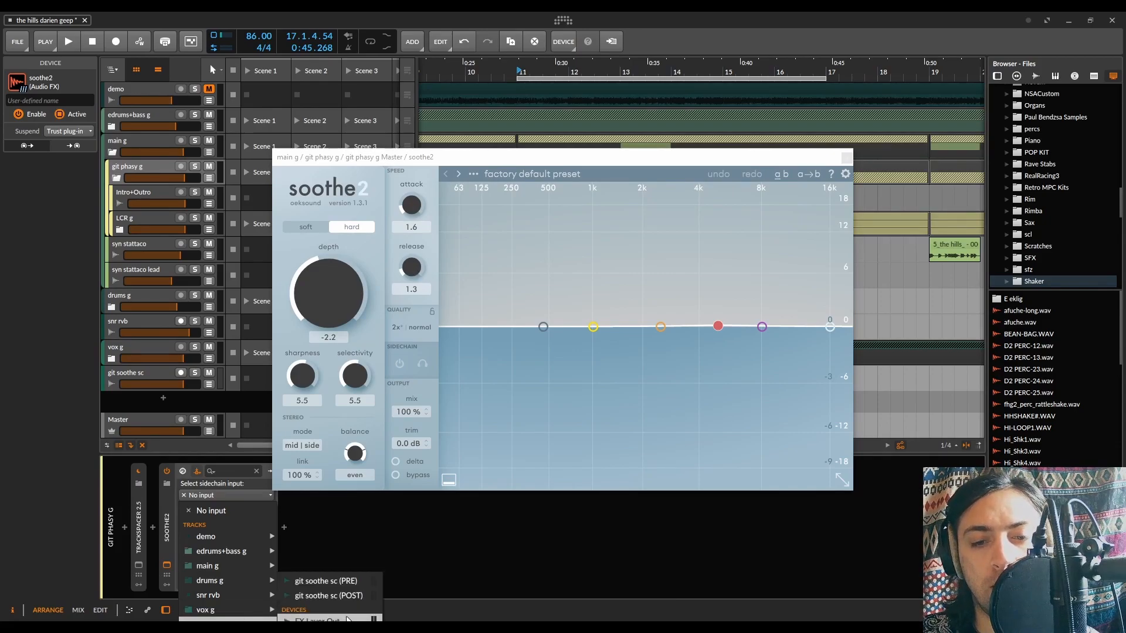
click(314, 596)
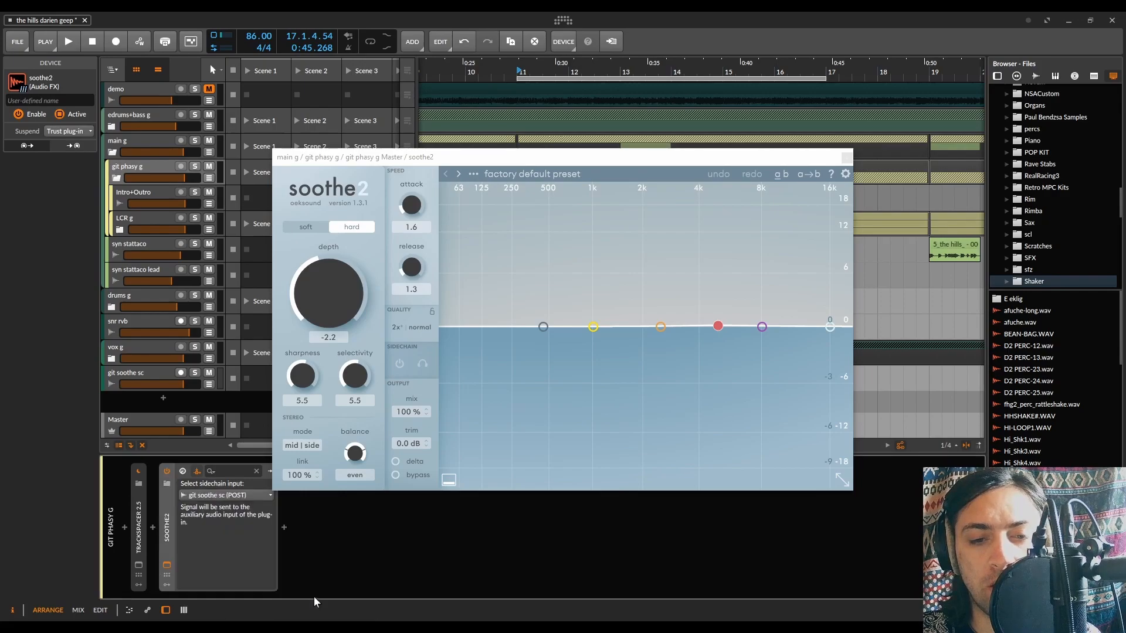
click(396, 364)
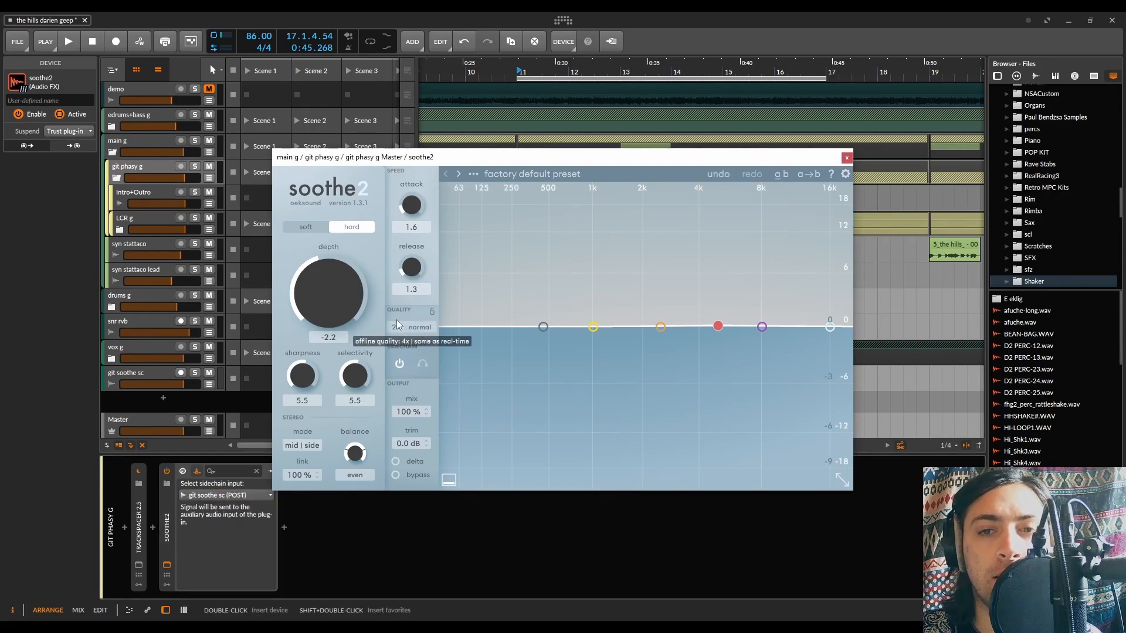
Audition soothe2 during playback with the depth raised to 16.1
key(space)
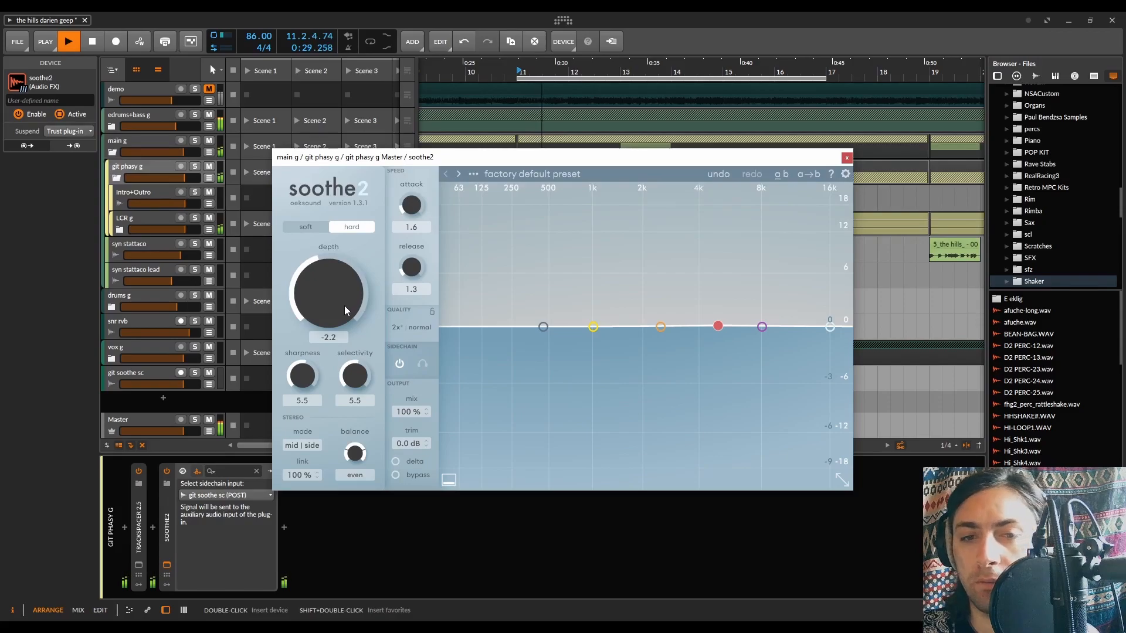
drag(344, 306, 341, 231)
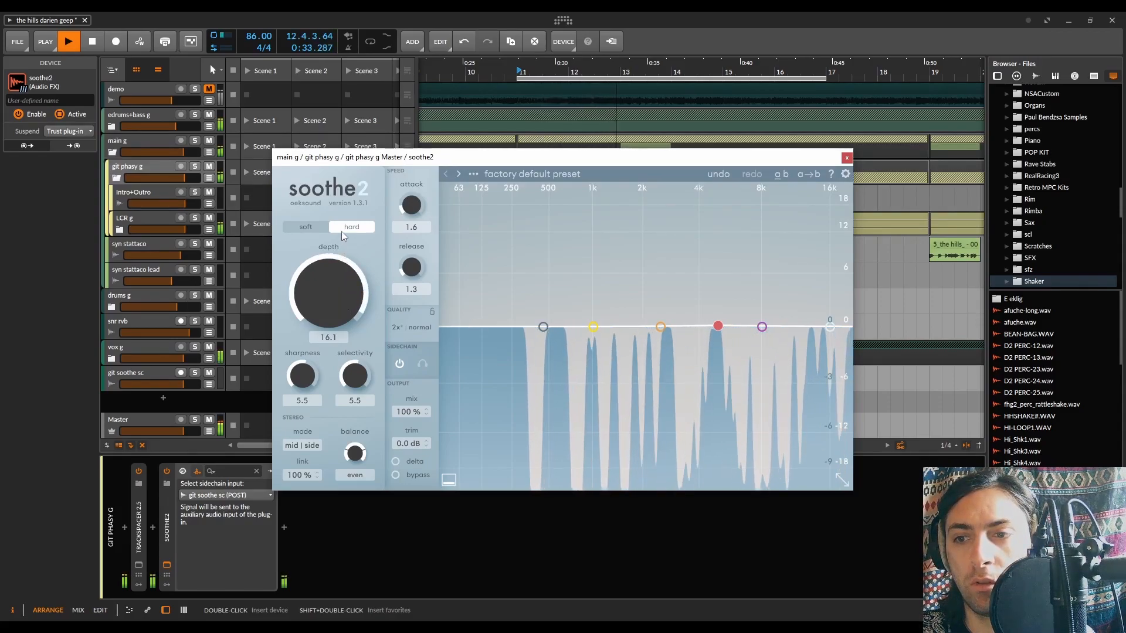
key(space)
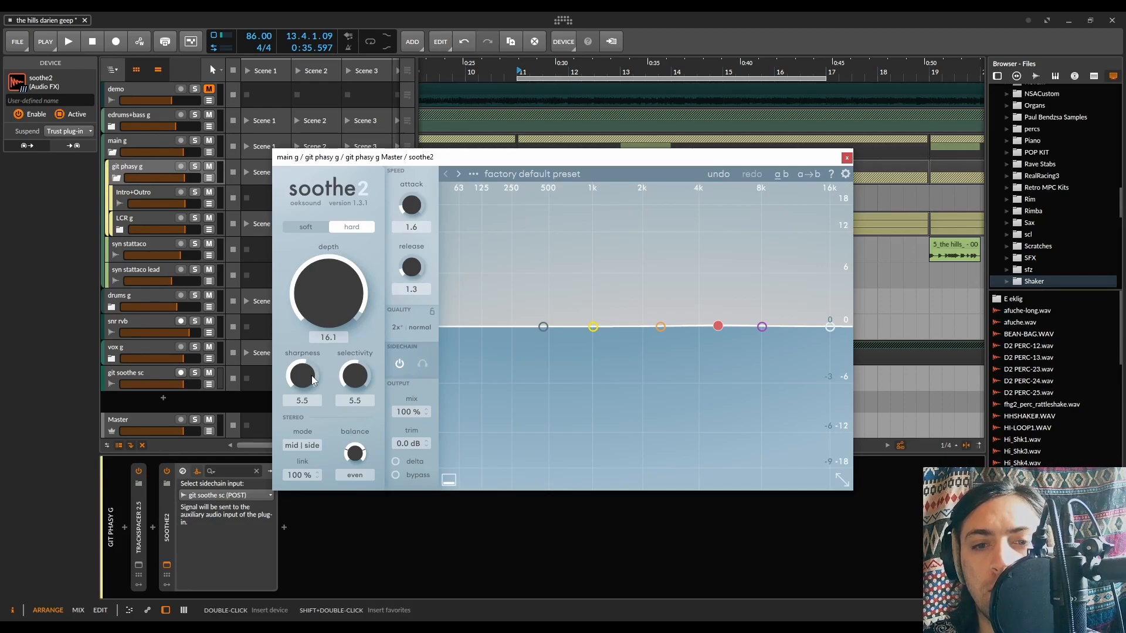
Audition soothe2 at depth 18.0, comparing sharpness 9.0 with sharpness 0.0
drag(311, 375, 312, 326)
key(space)
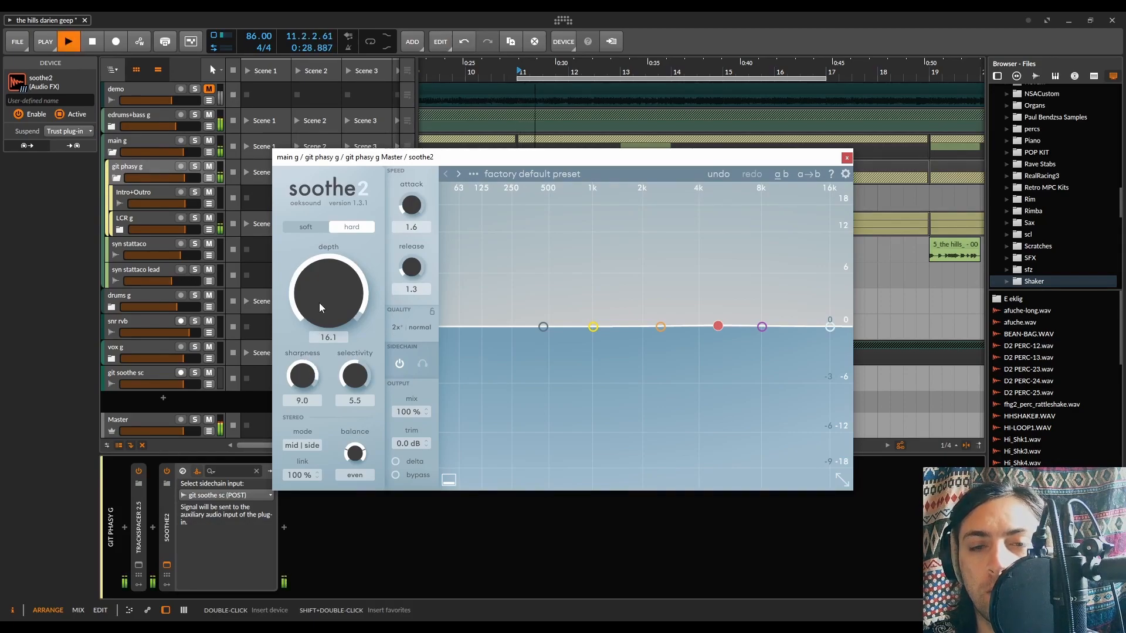
drag(326, 310, 329, 293)
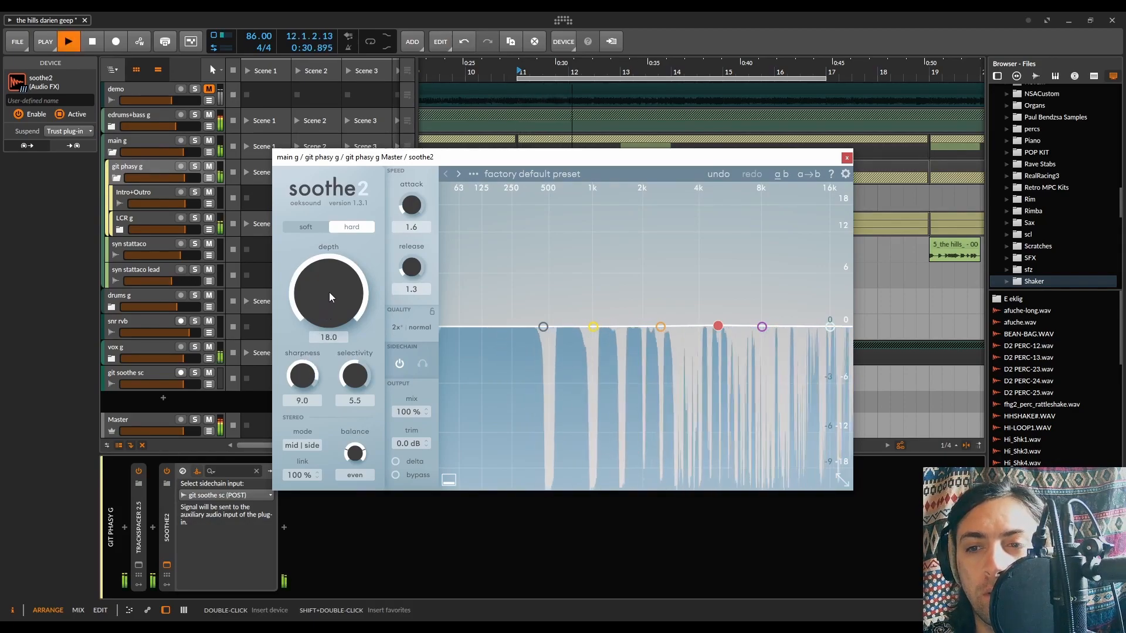
drag(303, 368, 318, 552)
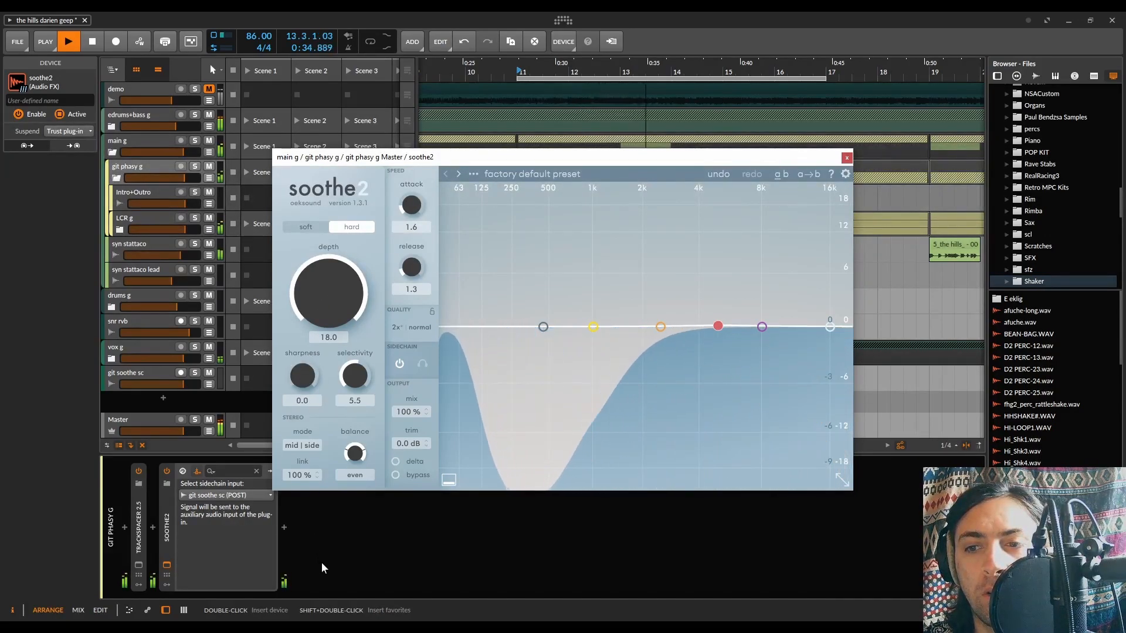
key(space)
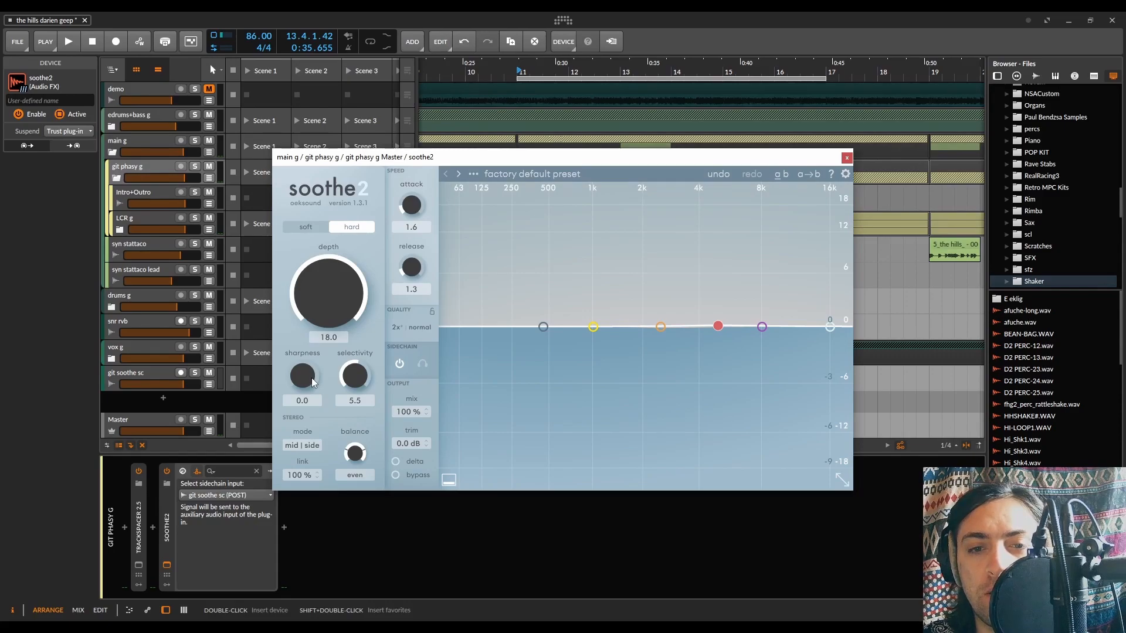
Restart playback and set soothe2's depth to 3.6, sharpness to 4.0 and selectivity to 7.3
key(space)
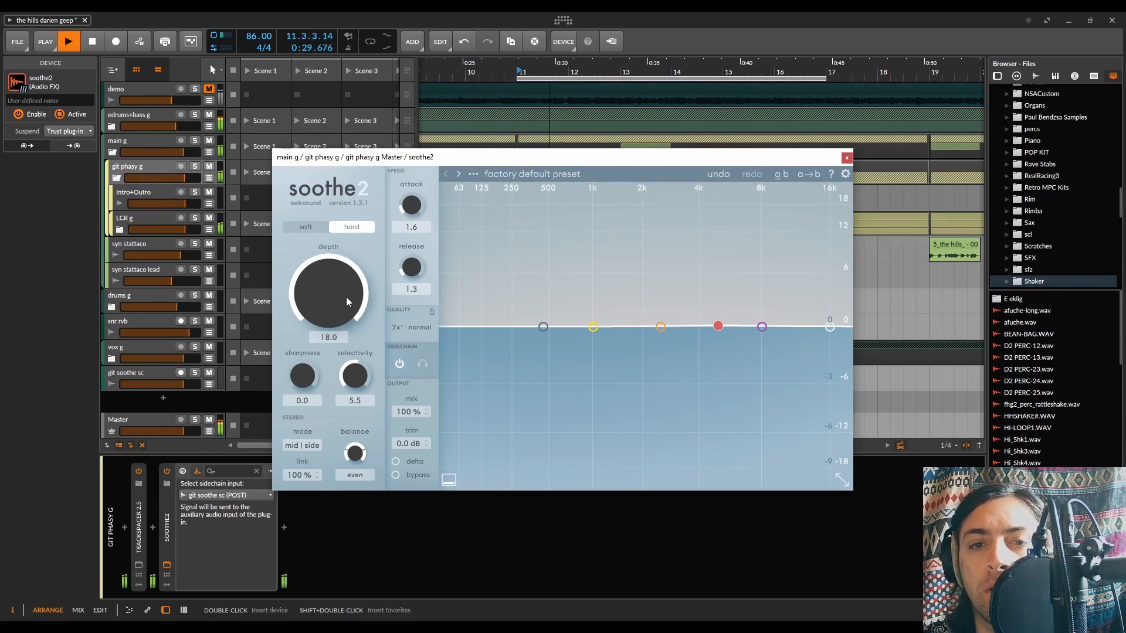
drag(346, 298, 350, 342)
drag(310, 373, 336, 298)
drag(357, 363, 359, 339)
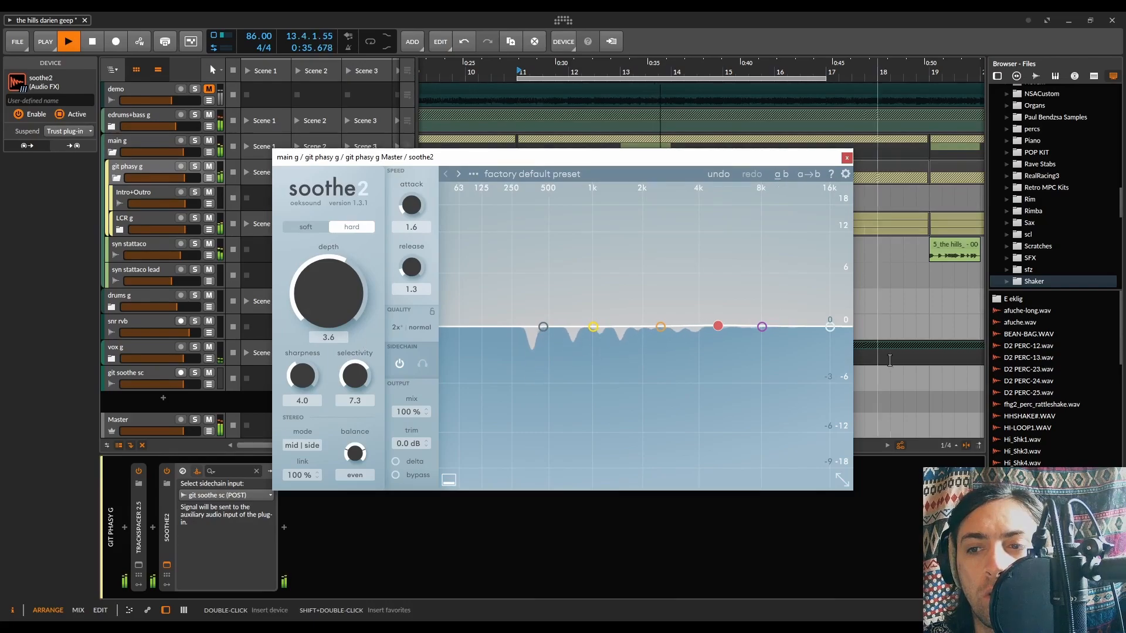
Limit soothe2's range with a low cut at 199 Hz and a high cut at 2.8 kHz, and set the depth to 4.6
drag(830, 326, 707, 327)
drag(543, 326, 504, 330)
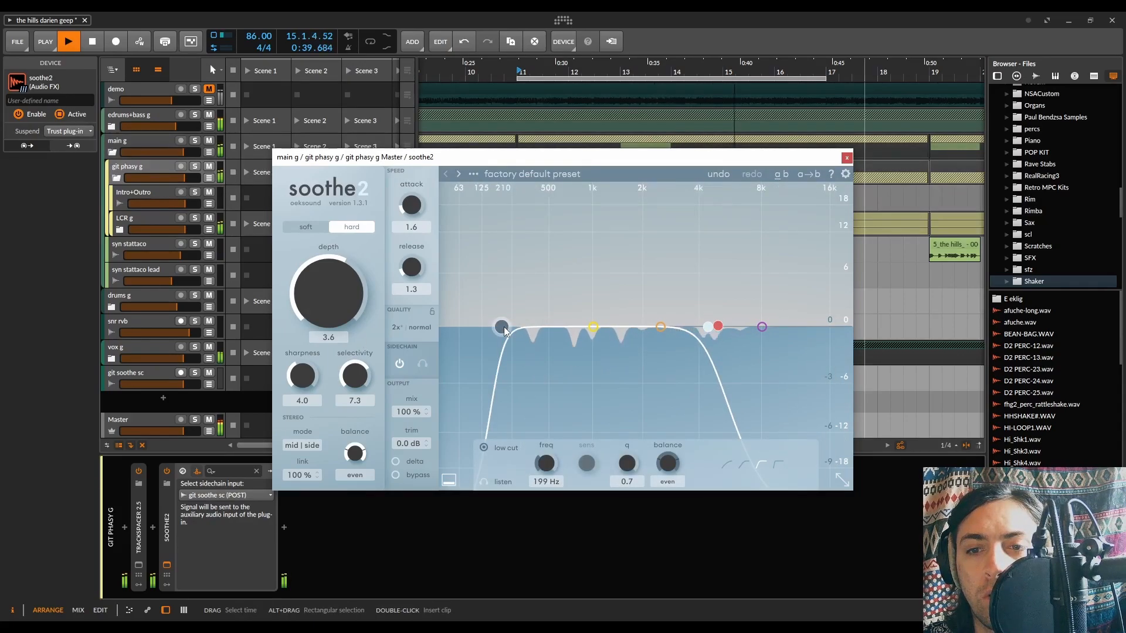
drag(357, 305, 355, 290)
drag(705, 326, 668, 299)
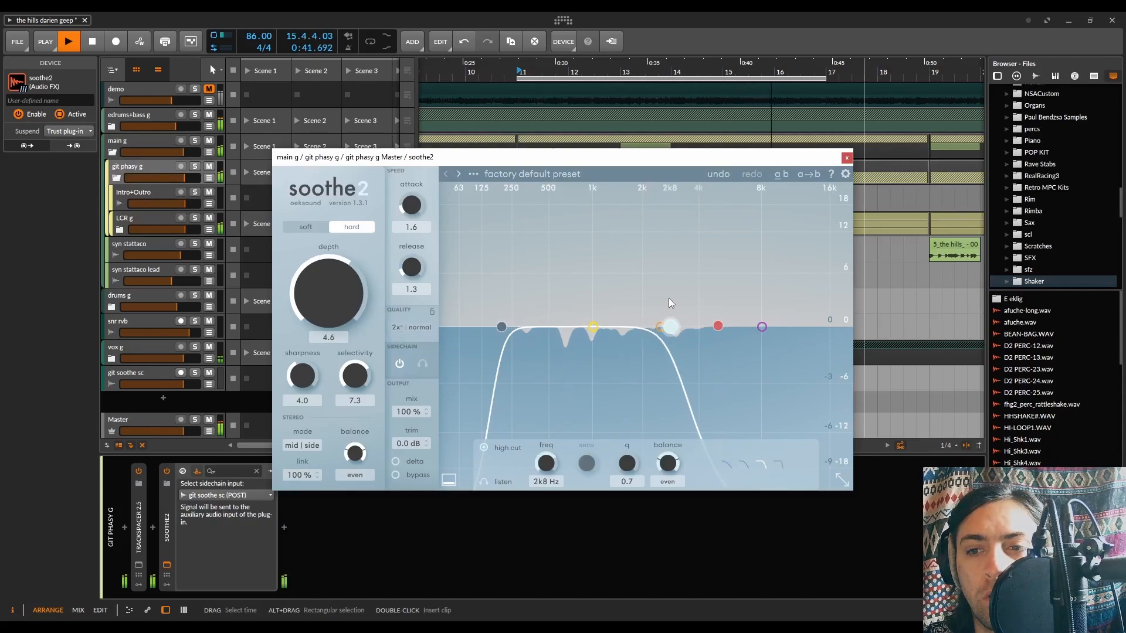
Move soothe2's band 3 to 527 Hz at 2.7 dB, with sharpness at 4.6 and depth at 5.3
drag(715, 326, 551, 308)
drag(302, 384, 305, 379)
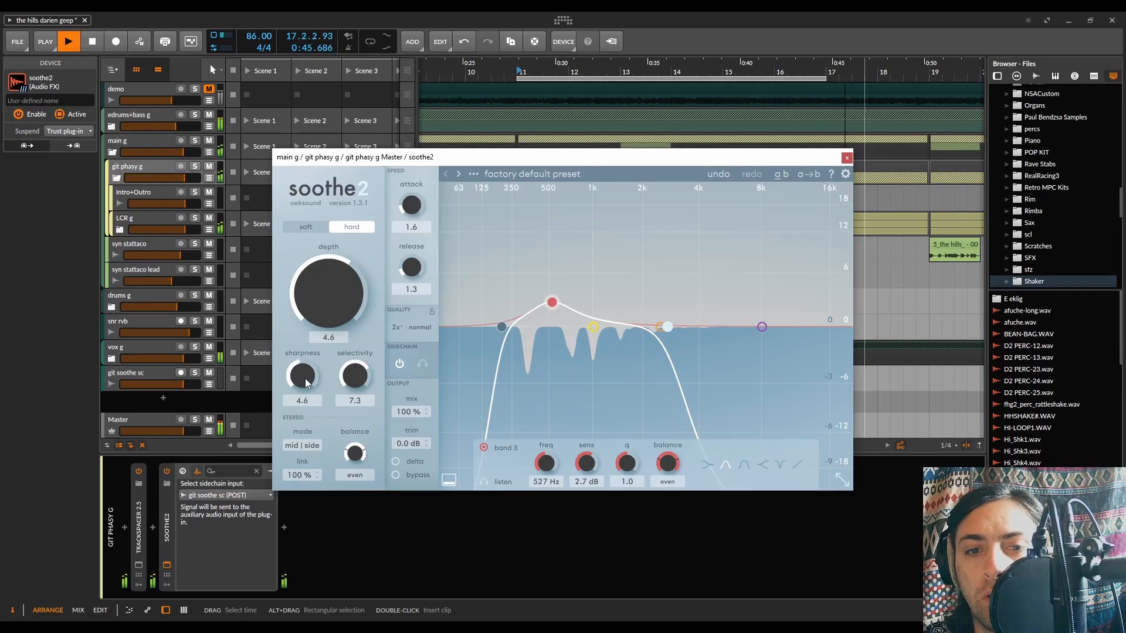
drag(340, 282, 340, 277)
Raise soothe2's high cut to 3.3 kHz
mouse_move(667, 326)
mouse_down()
mouse_move(703, 326)
mouse_move(683, 332)
mouse_up()
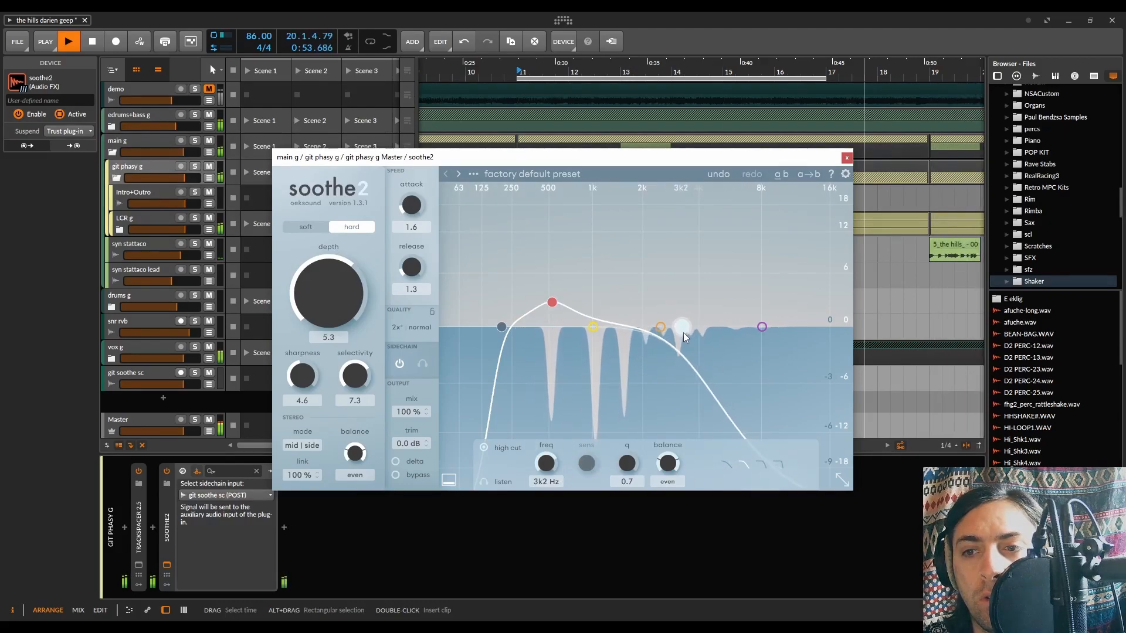
click(501, 328)
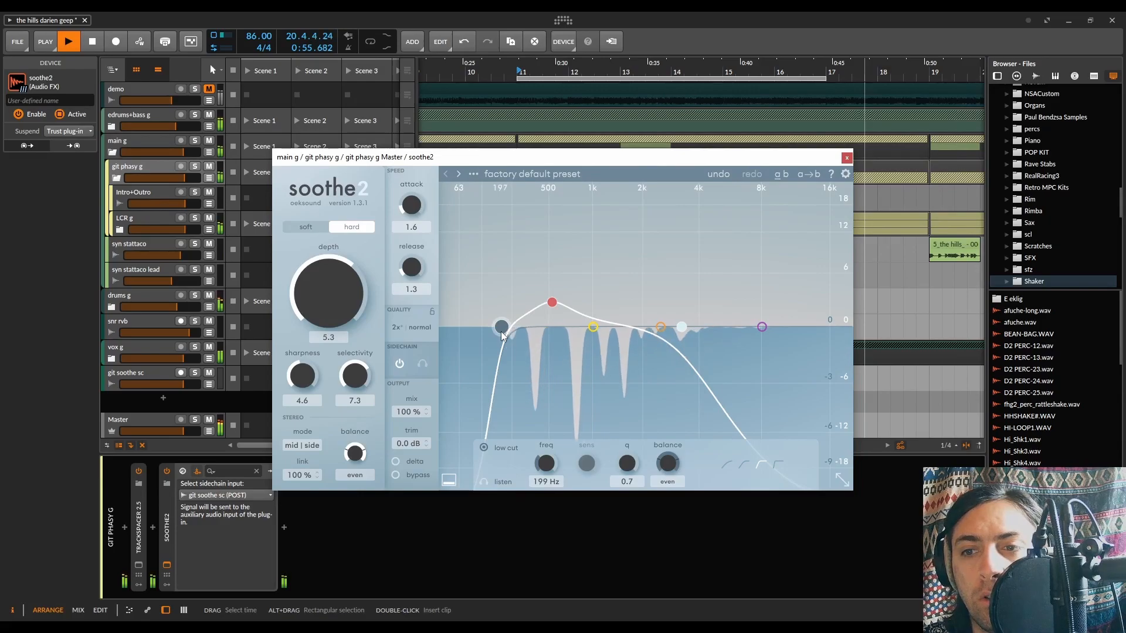
click(685, 330)
drag(687, 328, 688, 326)
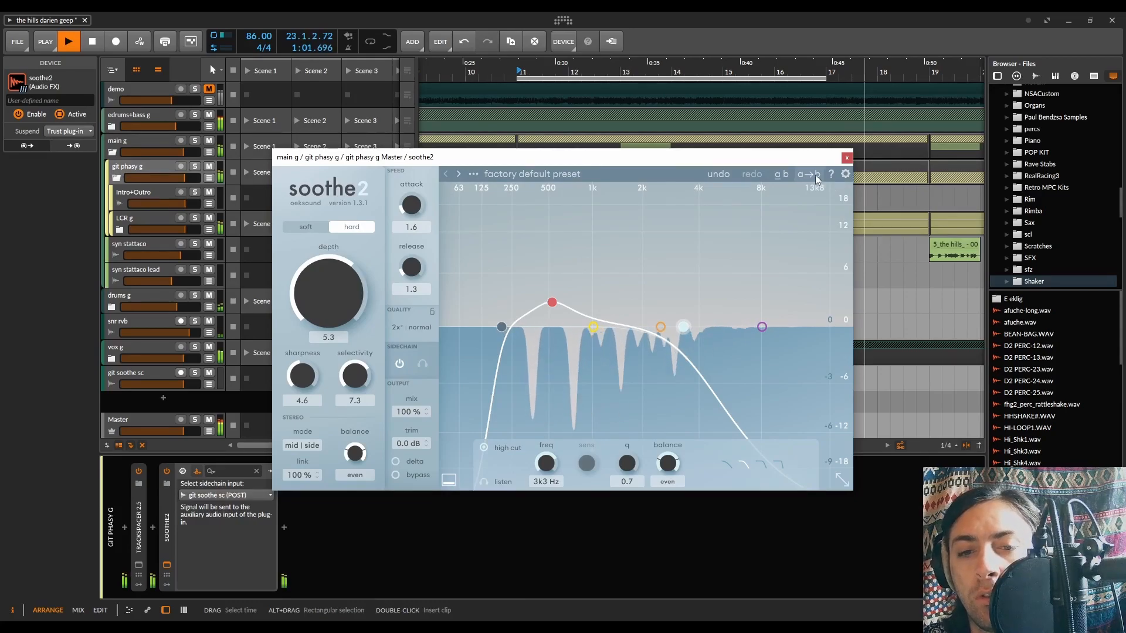
Close the soothe2 window and compare the sound with soothe2 disabled and enabled
click(846, 157)
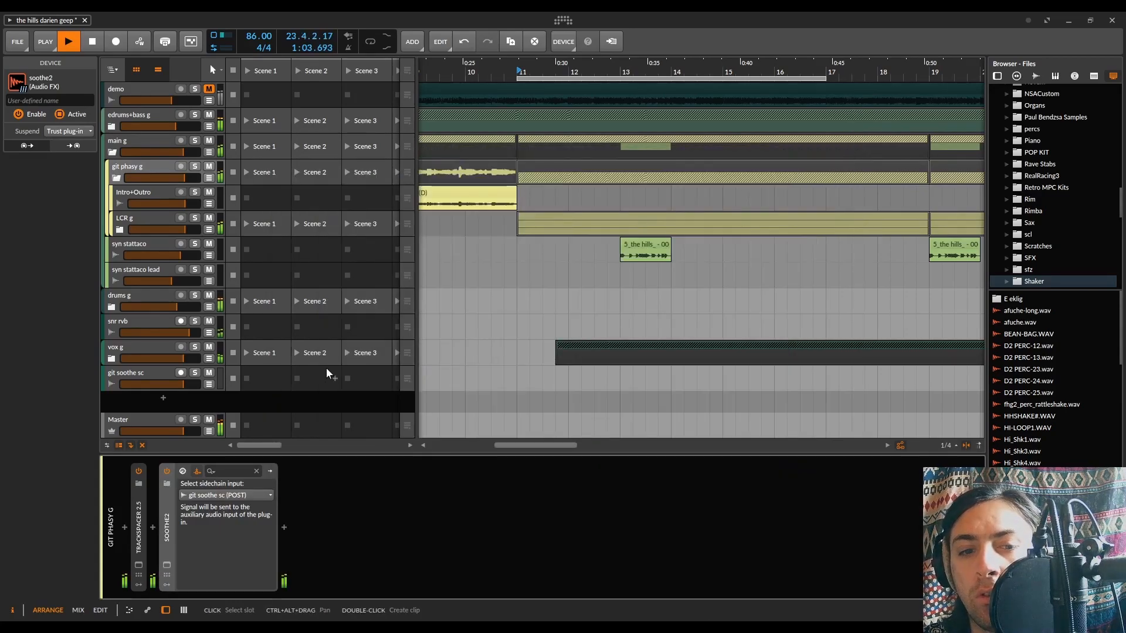
click(167, 471)
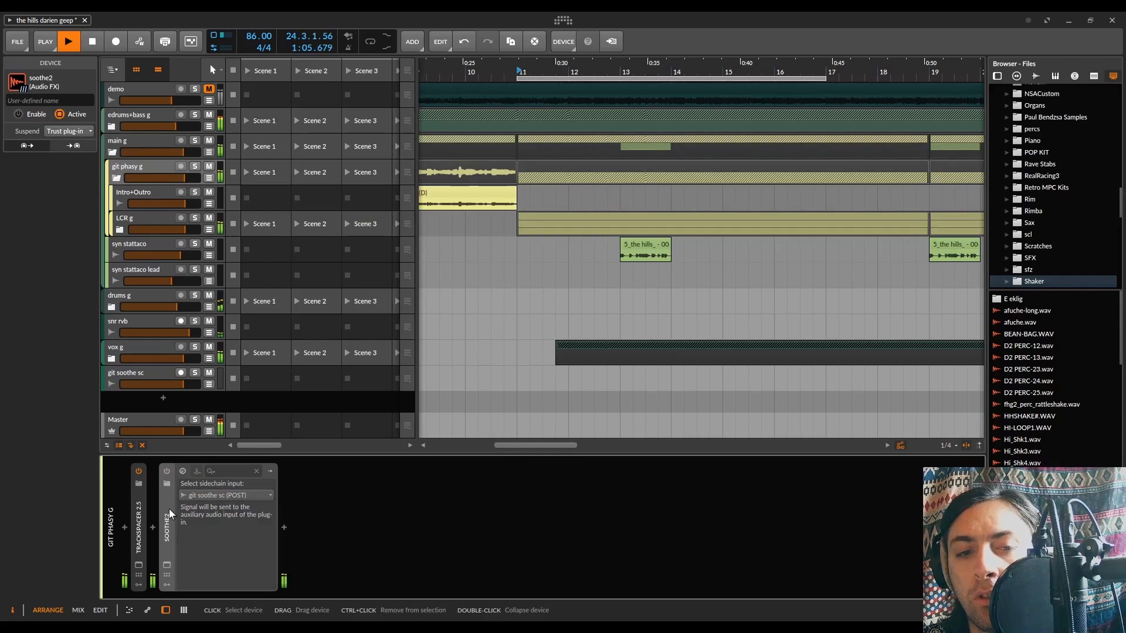
click(166, 471)
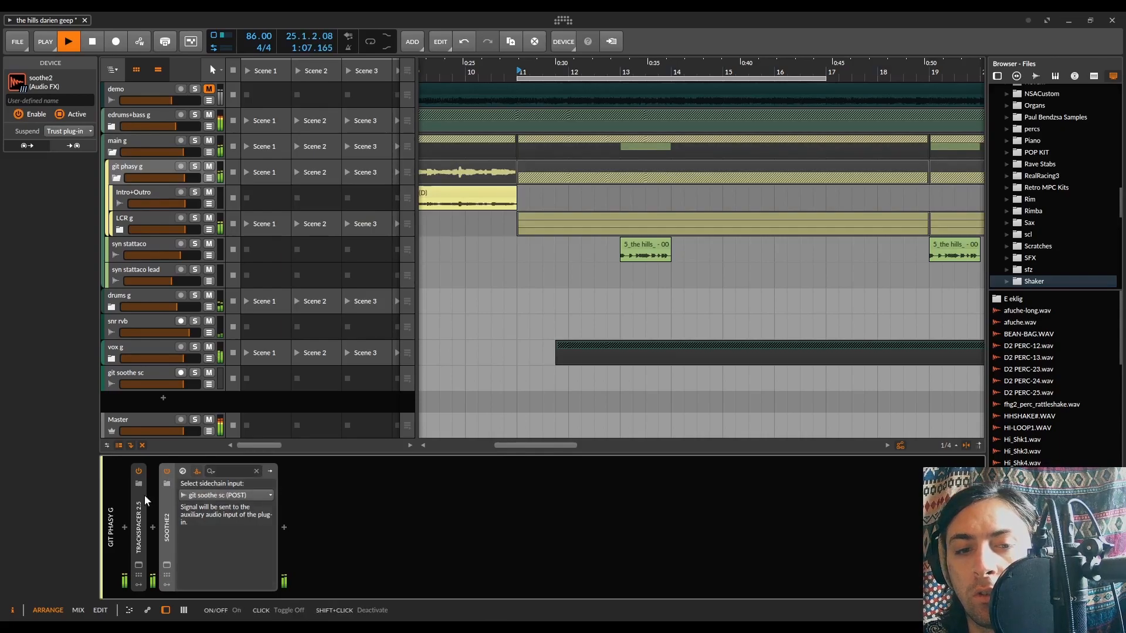
Insert a Chain container at the start of the git phasy g devices and move Trackspacer and soothe2 into it
click(125, 528)
text(chain)
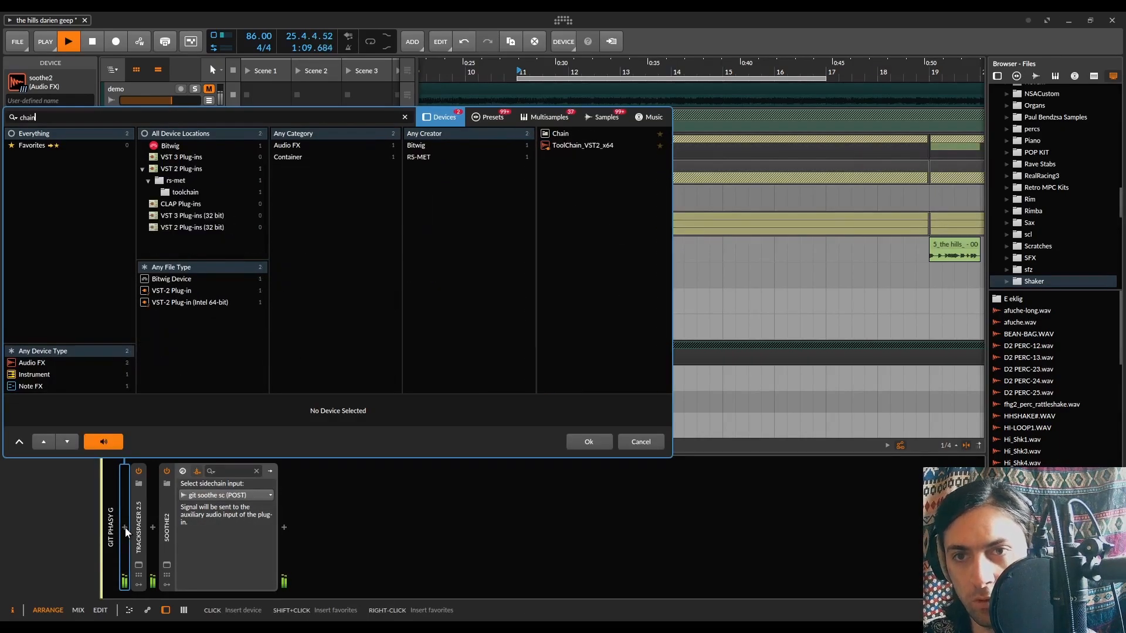
double_click(561, 133)
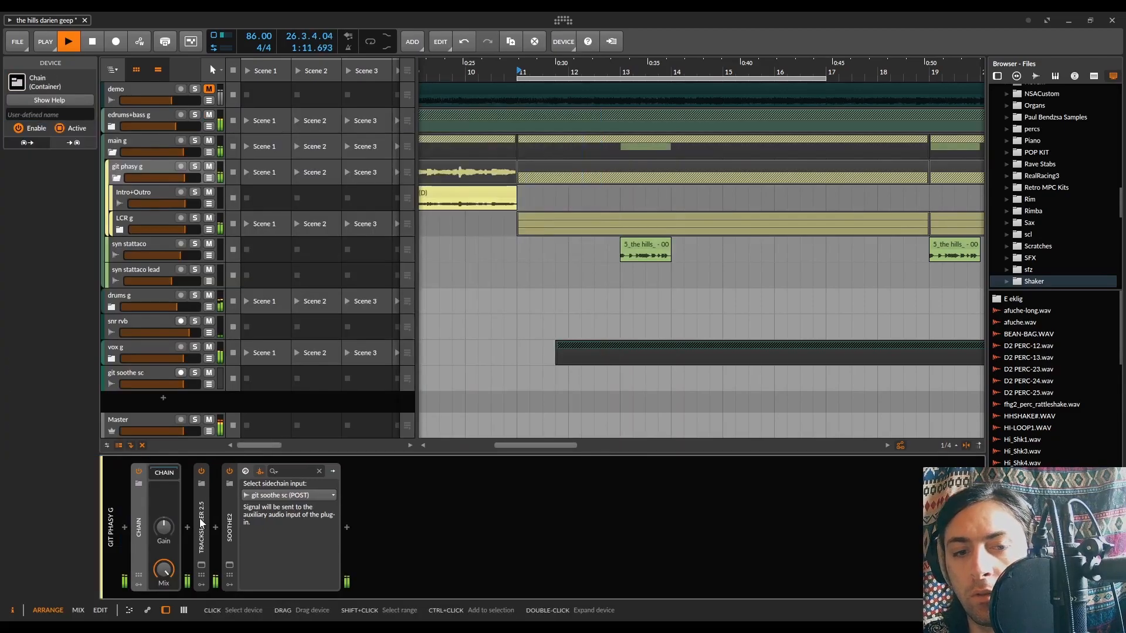
shift+click(229, 527)
drag(230, 527, 159, 470)
click(160, 470)
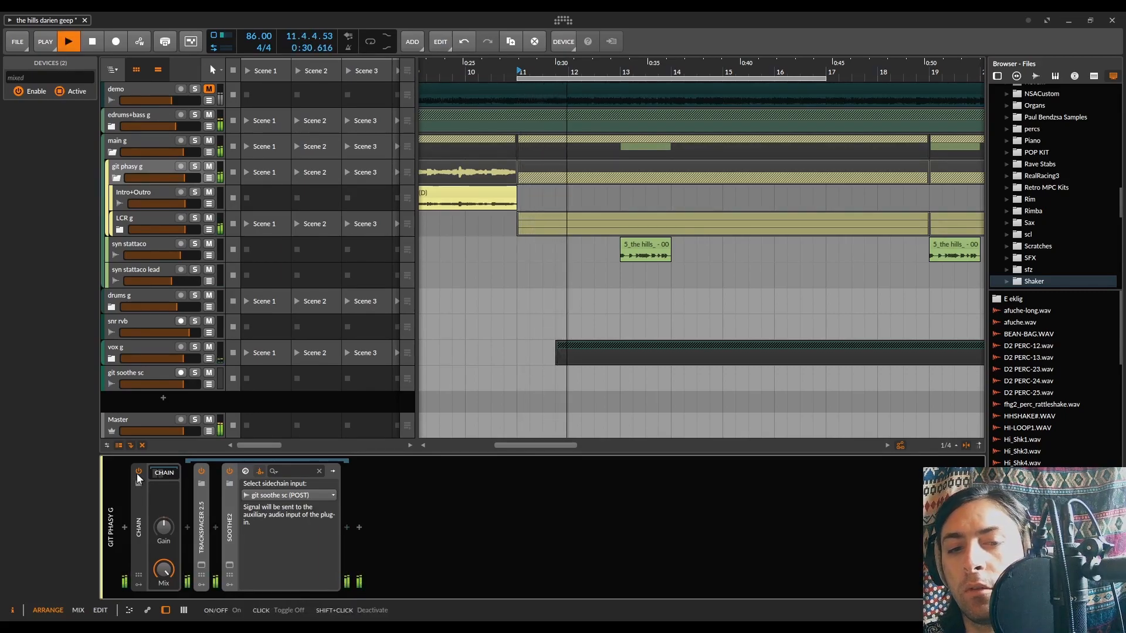
Compare the guitar group with the whole Chain container bypassed and active during playback
click(138, 472)
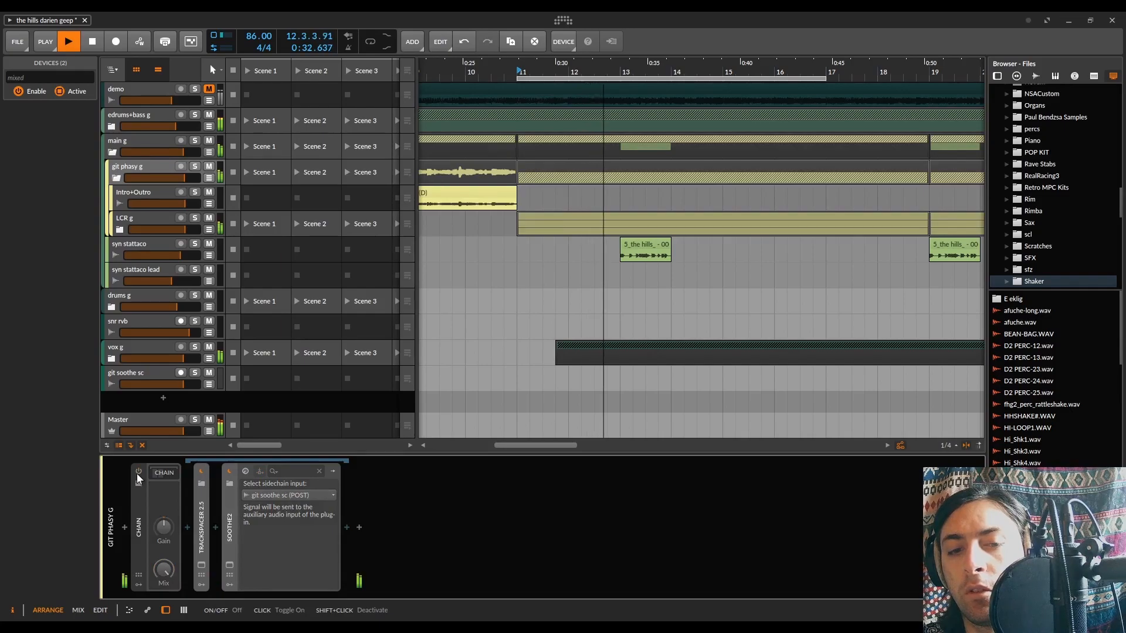
click(138, 472)
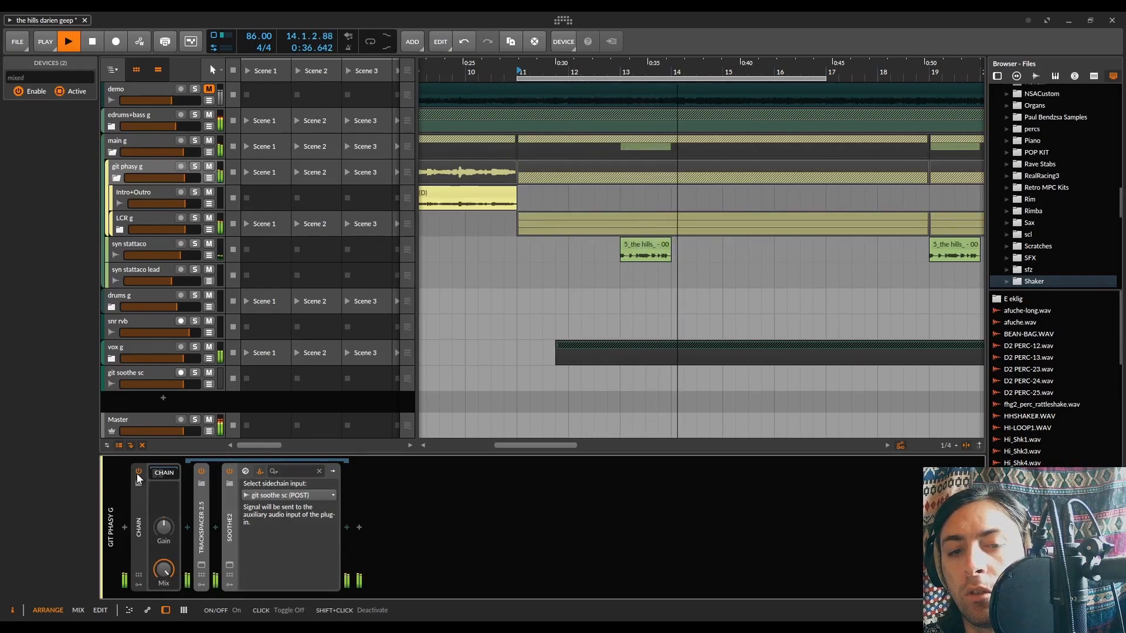
click(138, 472)
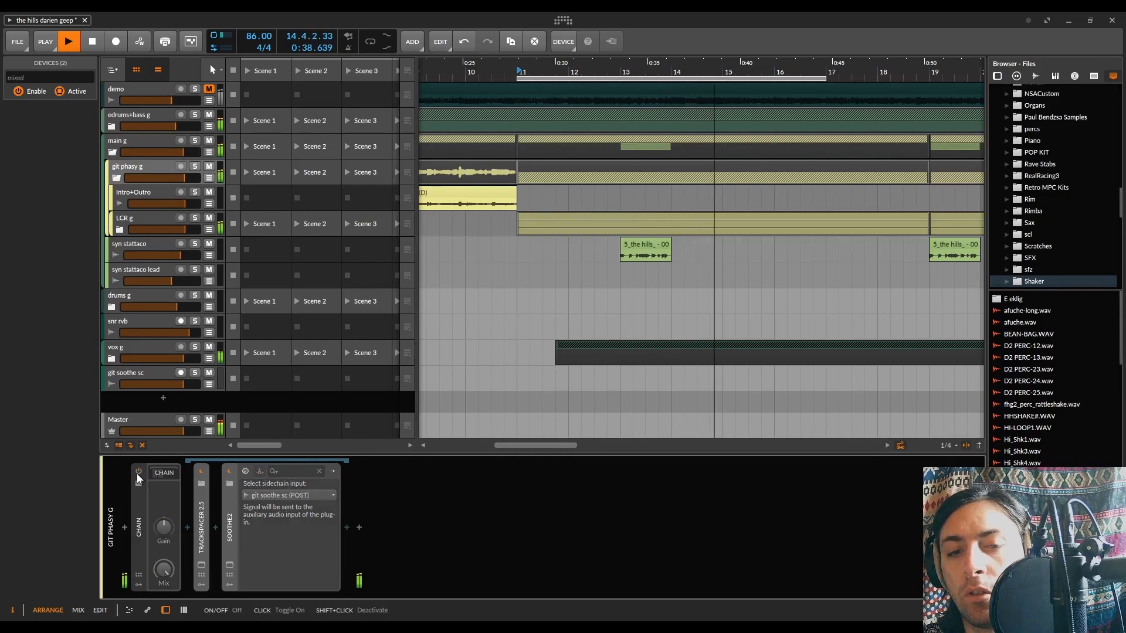
click(138, 472)
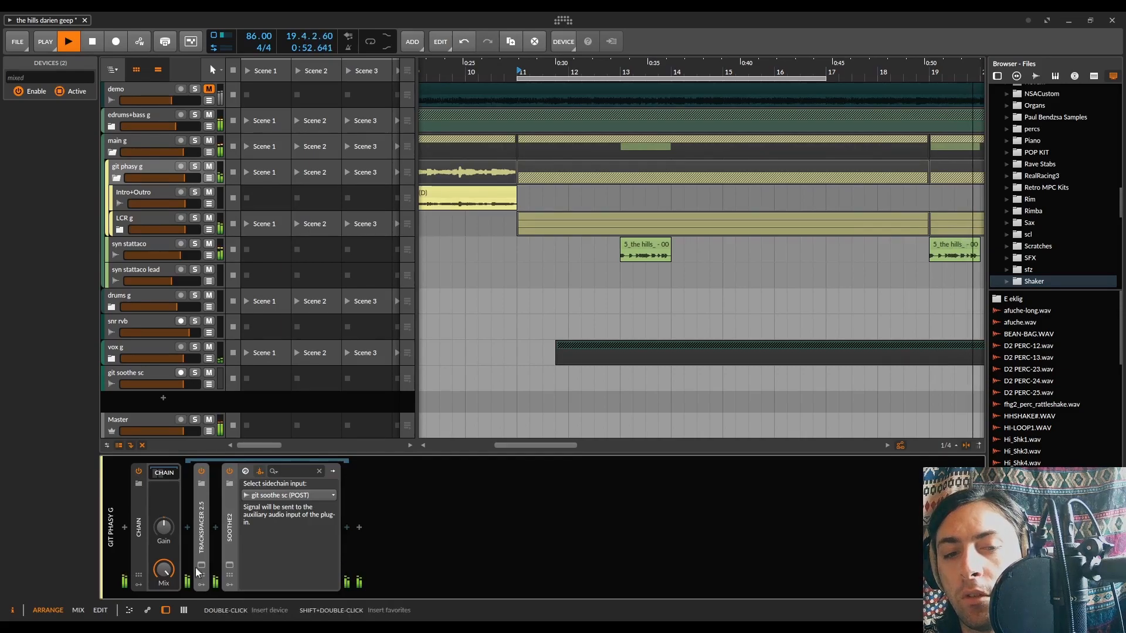
Reopen soothe2 and set its high cut to 6.6 kHz with the gentlest slope
click(202, 522)
click(229, 543)
click(230, 564)
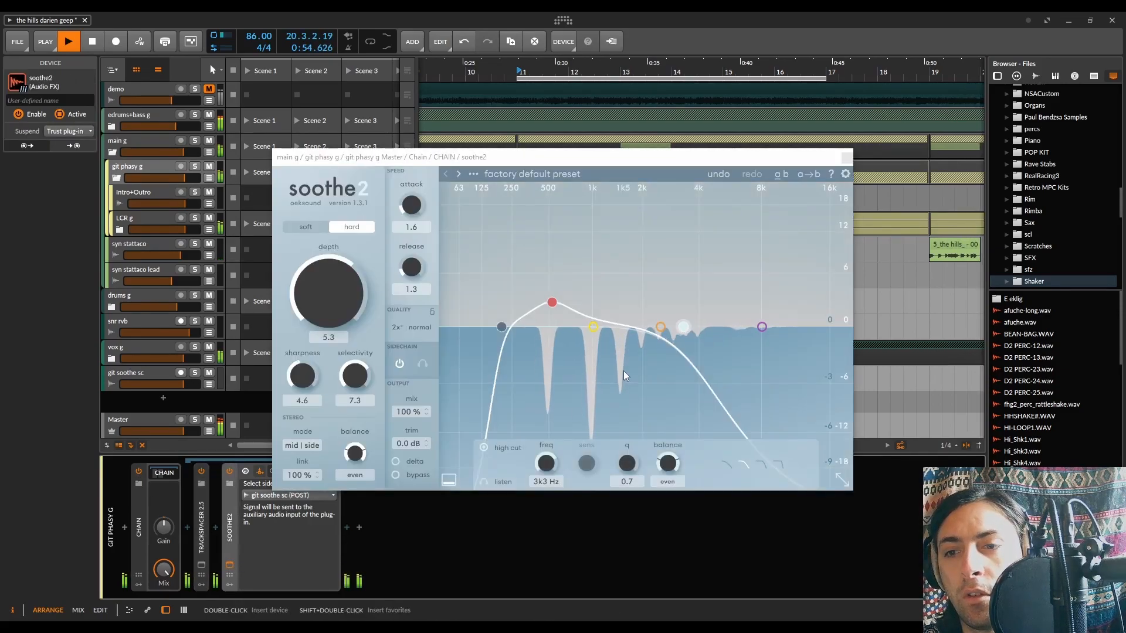
drag(688, 340, 744, 327)
click(727, 466)
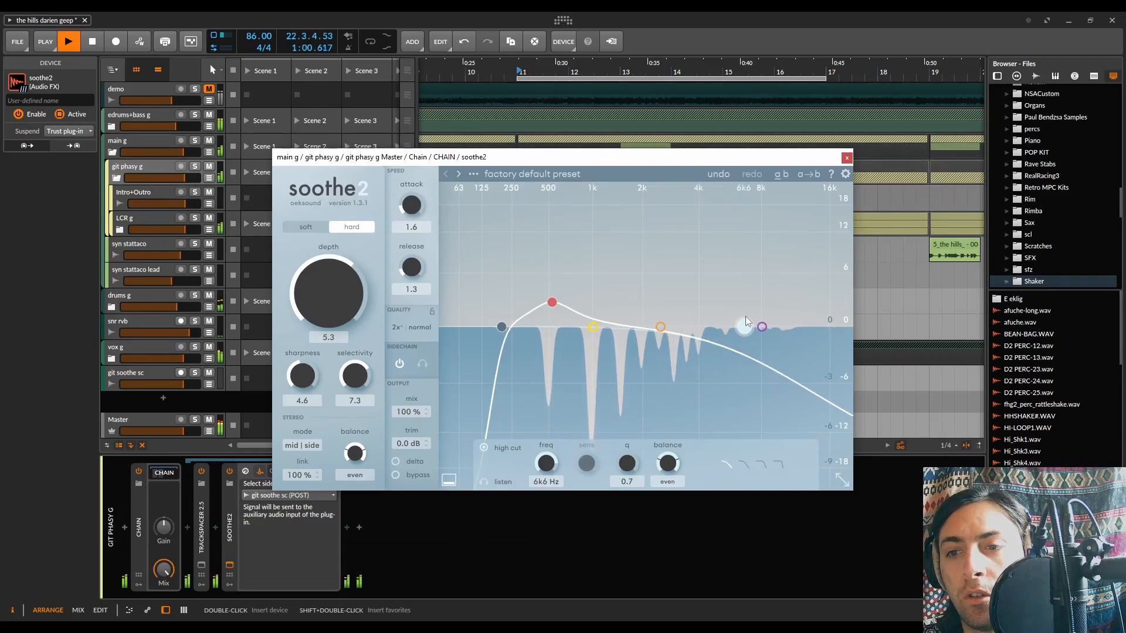
Set soothe2's band 1 to 1.4 kHz at -4.1 dB, band 2 to about 4 kHz at 3.2 dB, and the high cut to 6.8 kHz
drag(594, 326, 620, 366)
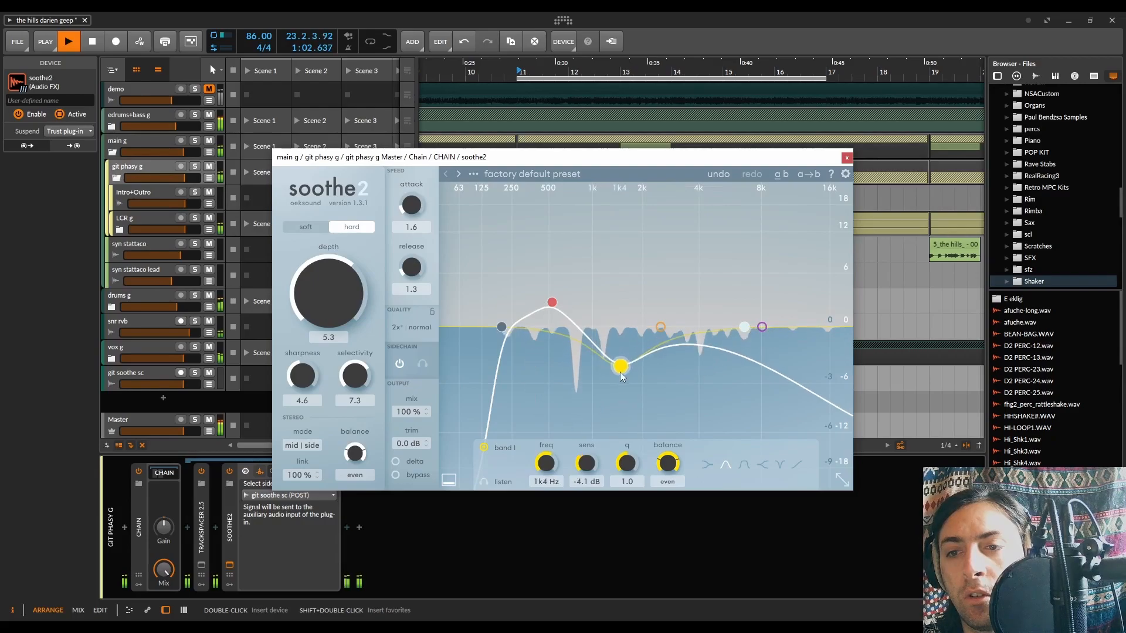
drag(662, 327, 705, 298)
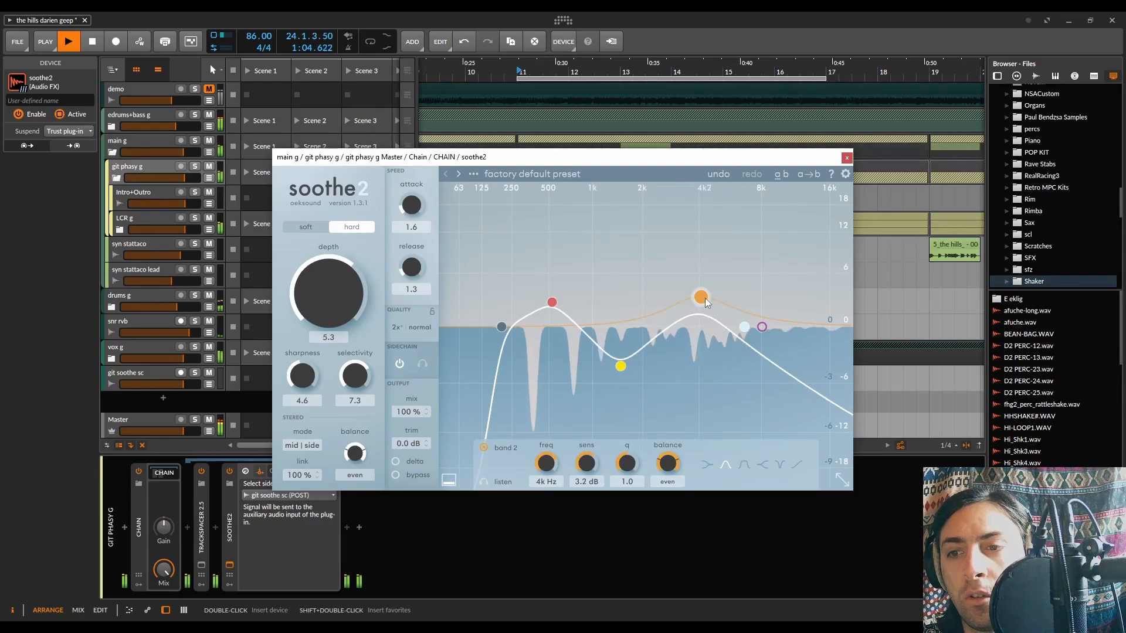
click(743, 328)
drag(743, 333, 745, 336)
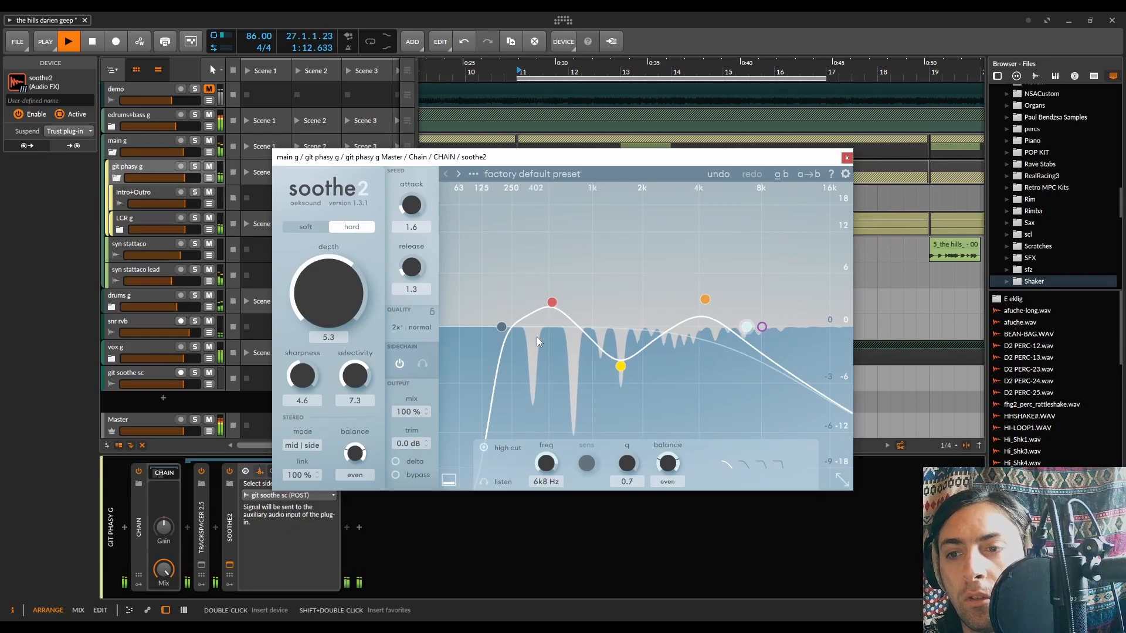
Set soothe2's release to 2.6 and its attack to 2.0
drag(416, 265, 417, 248)
drag(414, 206, 414, 202)
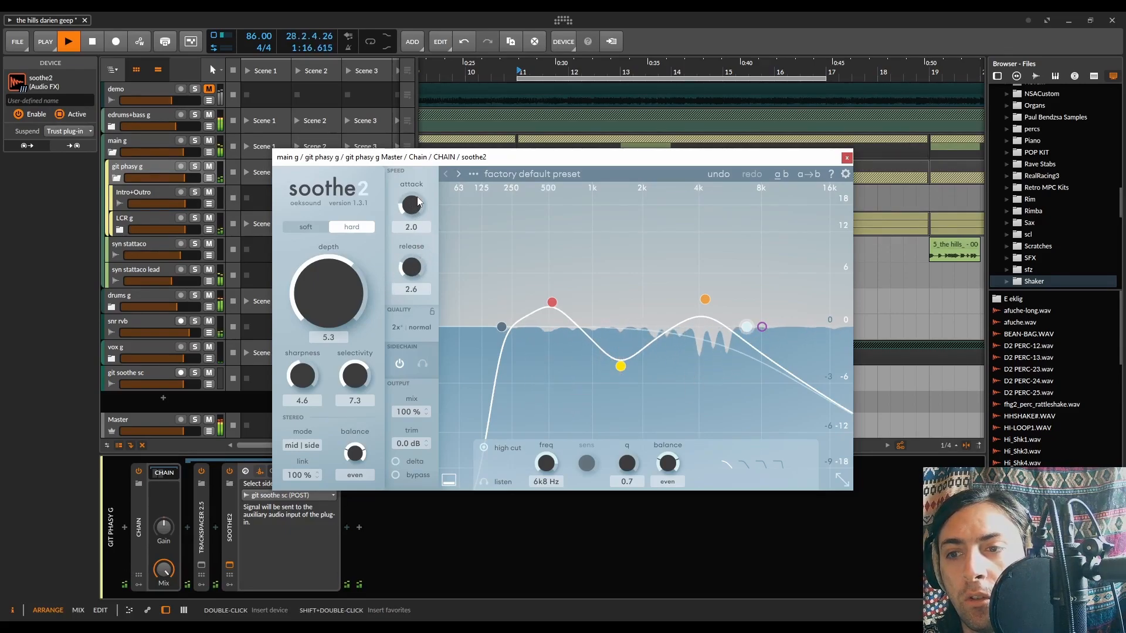
Lower soothe2's depth to 4.0 while listening to the playback, and close the plug-in window
key(space)
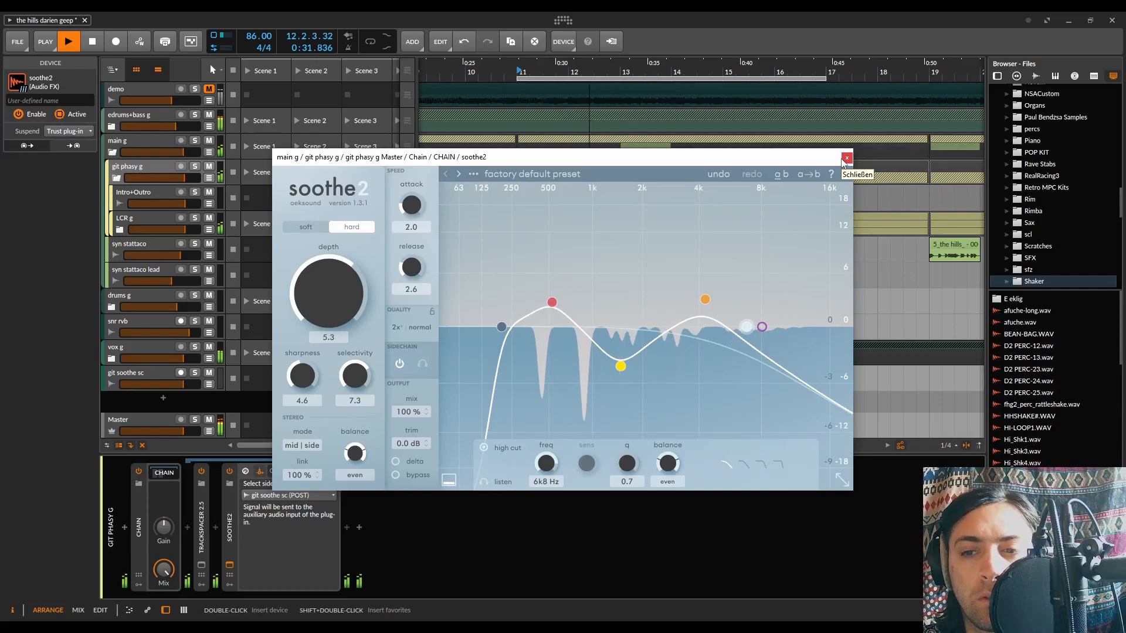
drag(312, 295, 312, 300)
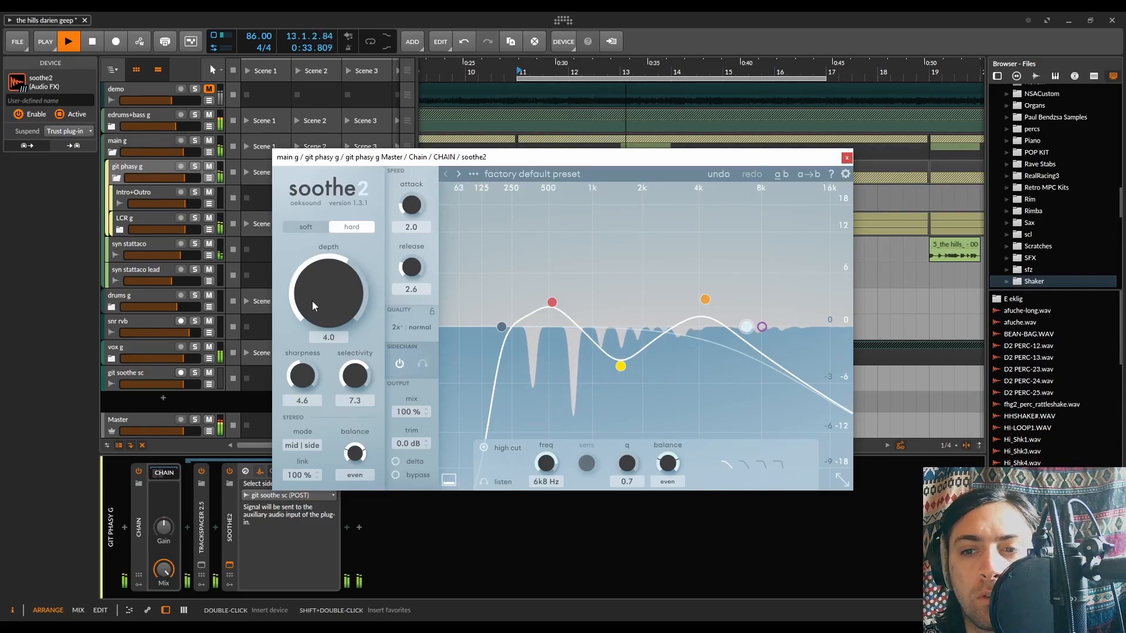
click(847, 158)
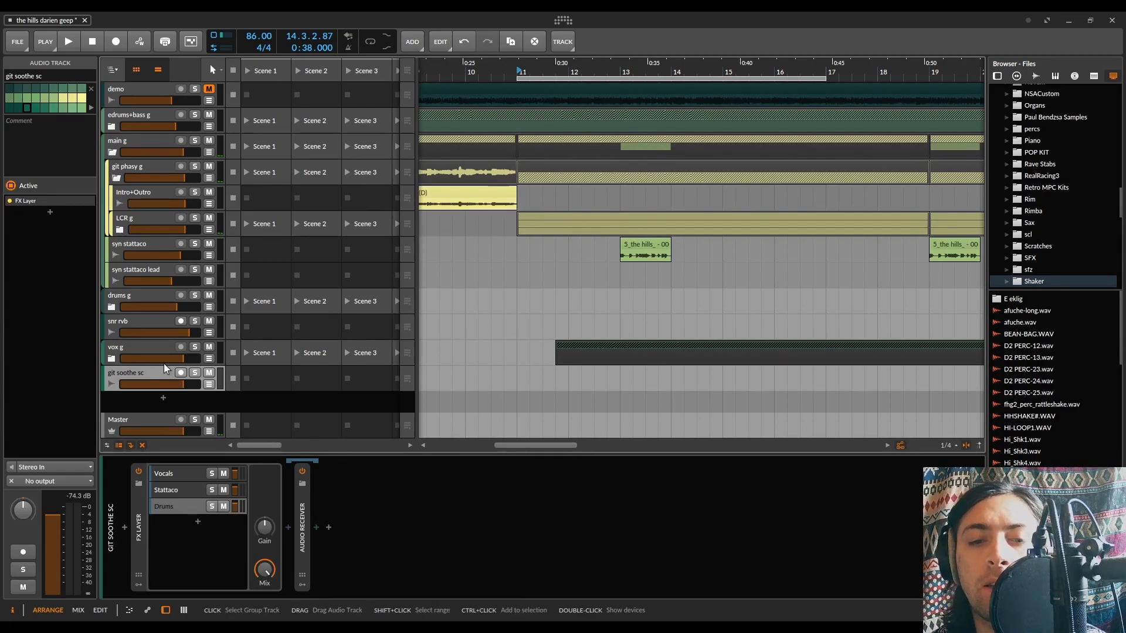
Review the Audio Receiver source and gain of the Vocals, Stattaco and Drums layers in git soothe sc's FX Layer
click(180, 491)
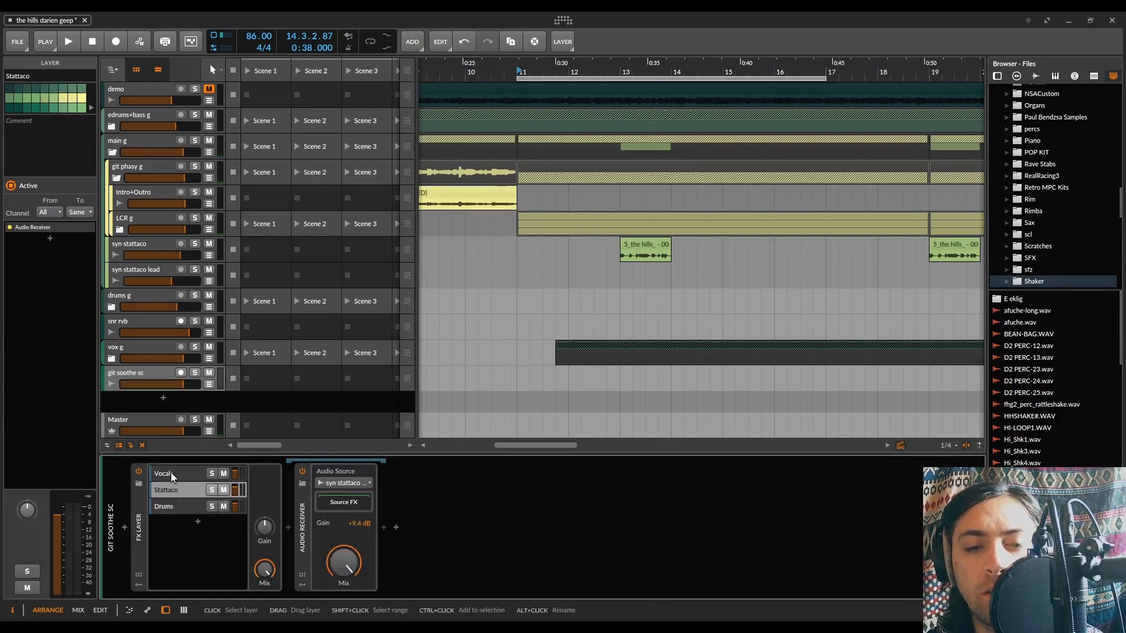
click(170, 504)
click(172, 489)
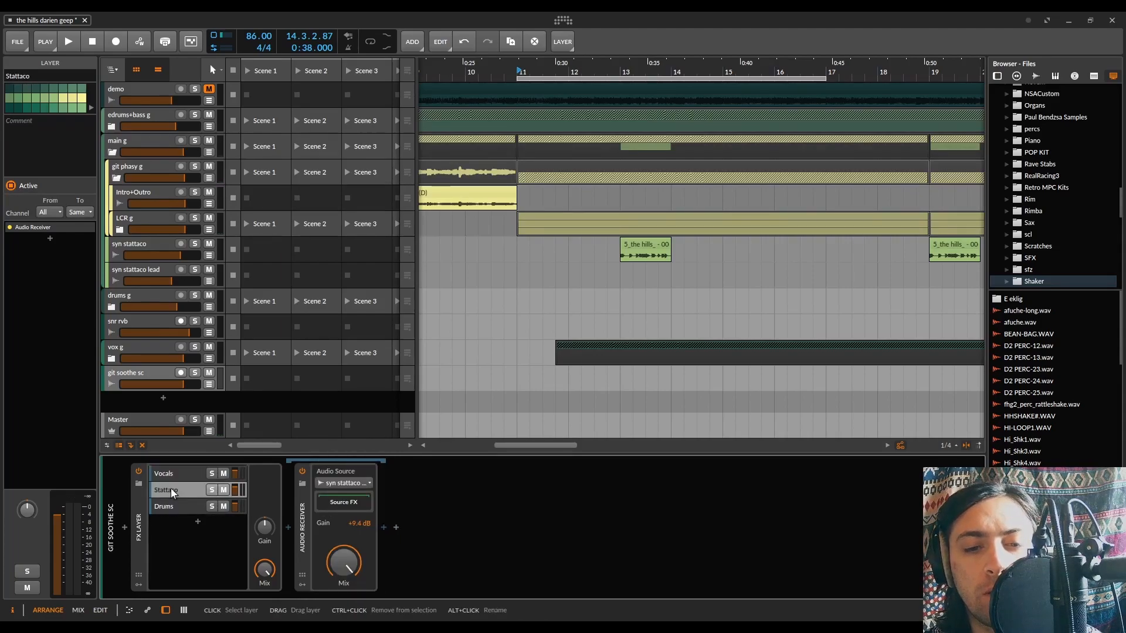
click(171, 474)
click(171, 488)
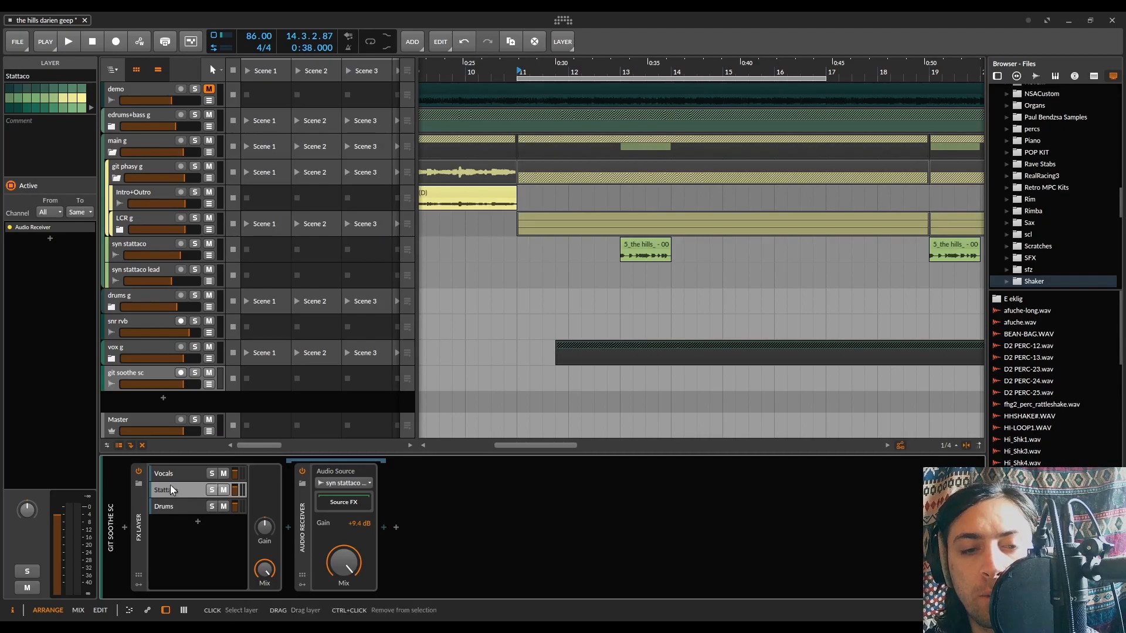
click(171, 507)
click(173, 491)
click(173, 475)
click(174, 491)
click(171, 506)
click(173, 490)
click(173, 474)
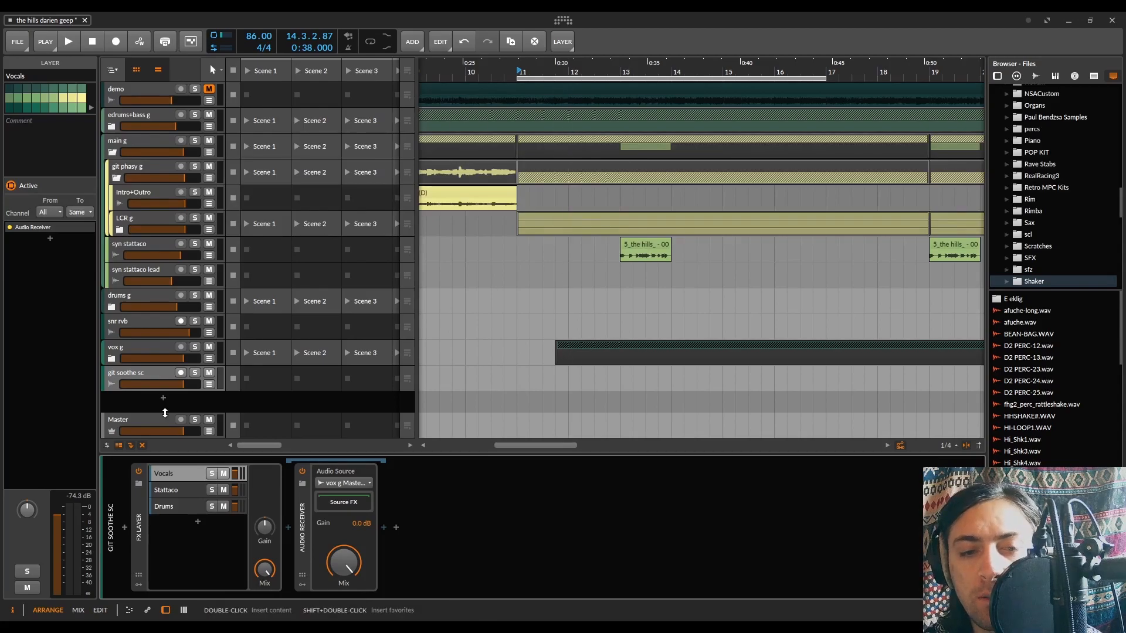
click(170, 489)
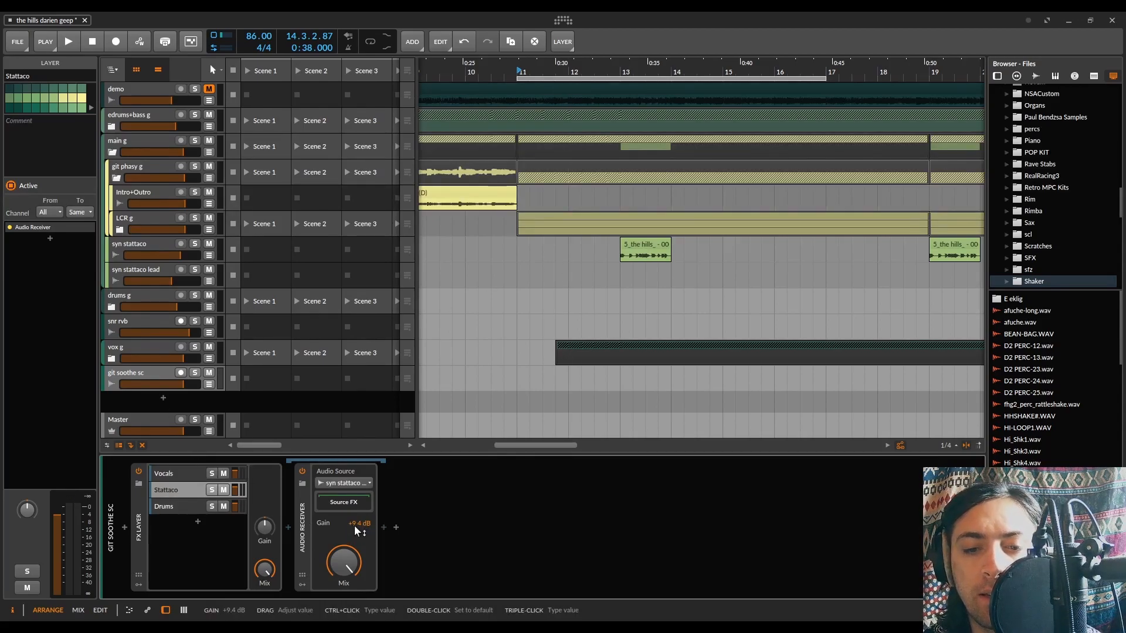
click(164, 506)
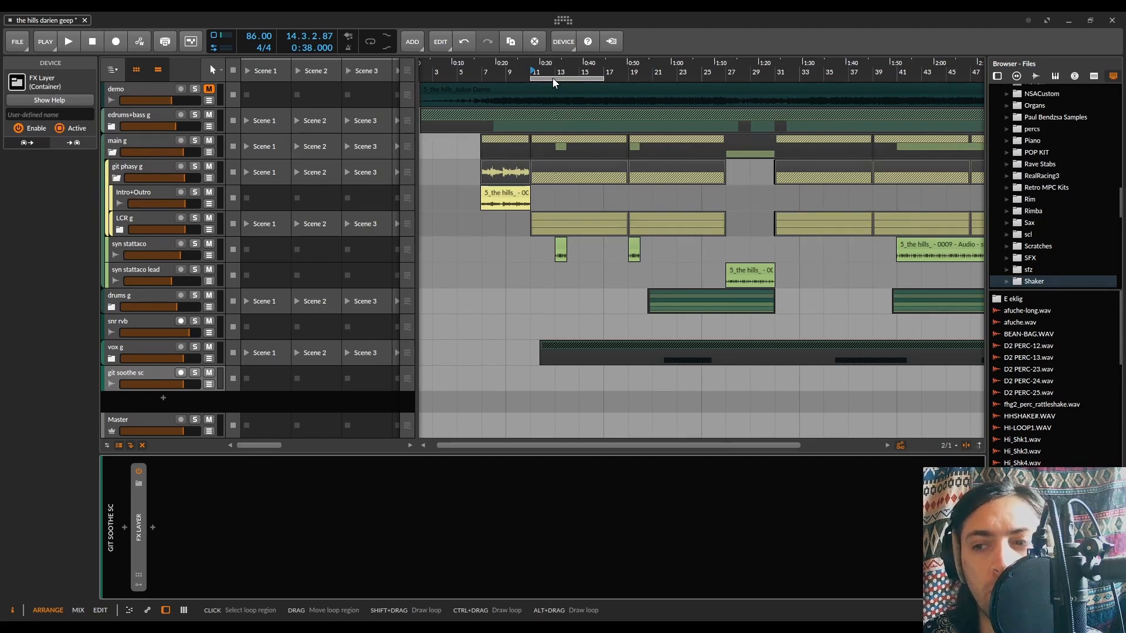
Move the loop region and playback start to bar 21, and shorten the loop to 2 bars
drag(552, 77, 656, 66)
click(657, 66)
drag(724, 78, 676, 94)
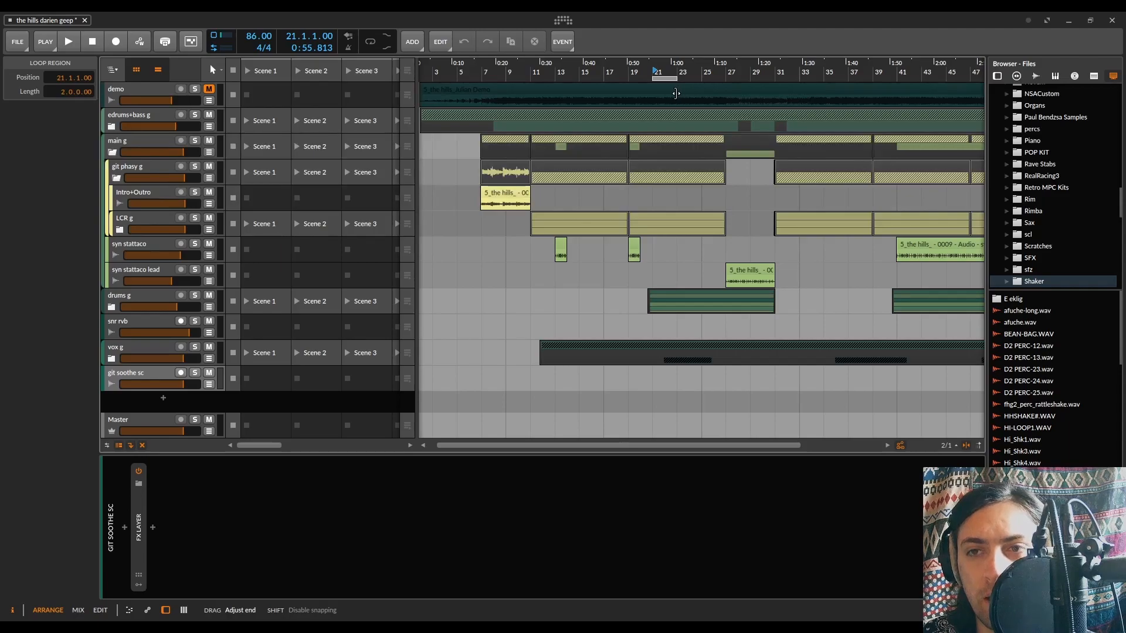